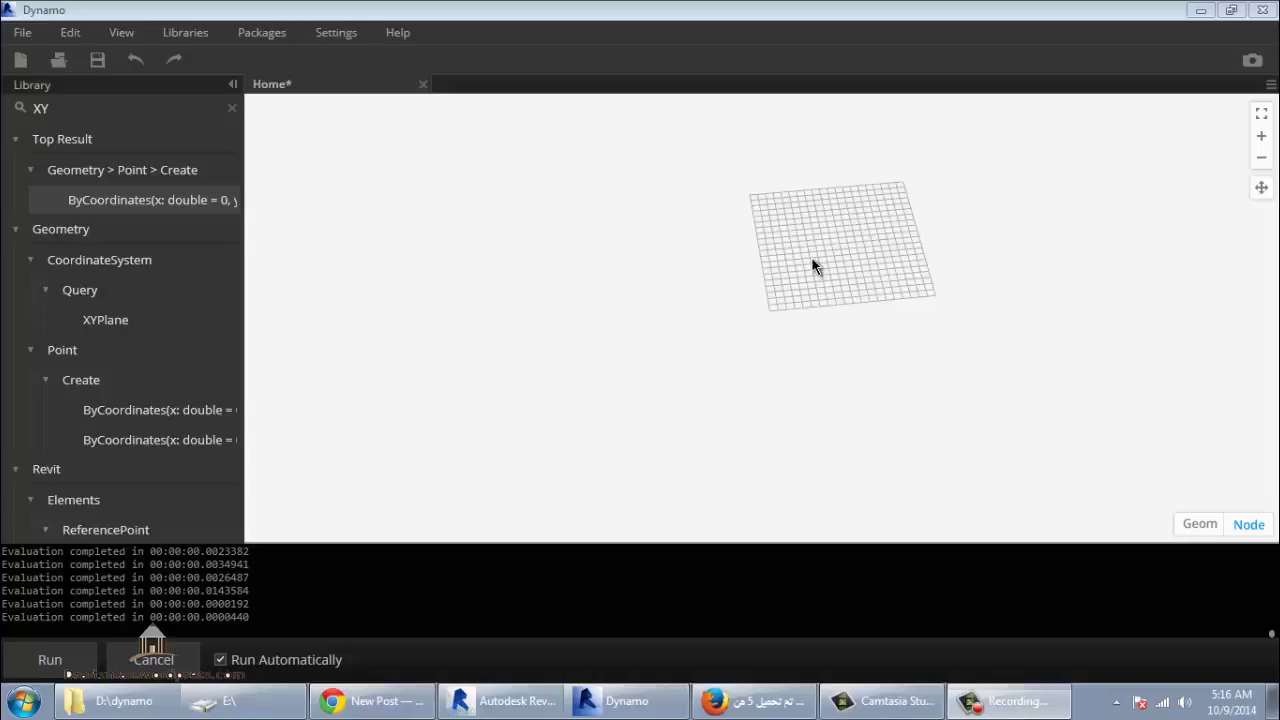
Add a Circle.ByCenterPointRadius node from a 'CIRCLE' library search and position it on the canvas.
{"action": "left_click_drag", "start_coordinate": [60, 108], "coordinate": [2, 115]}
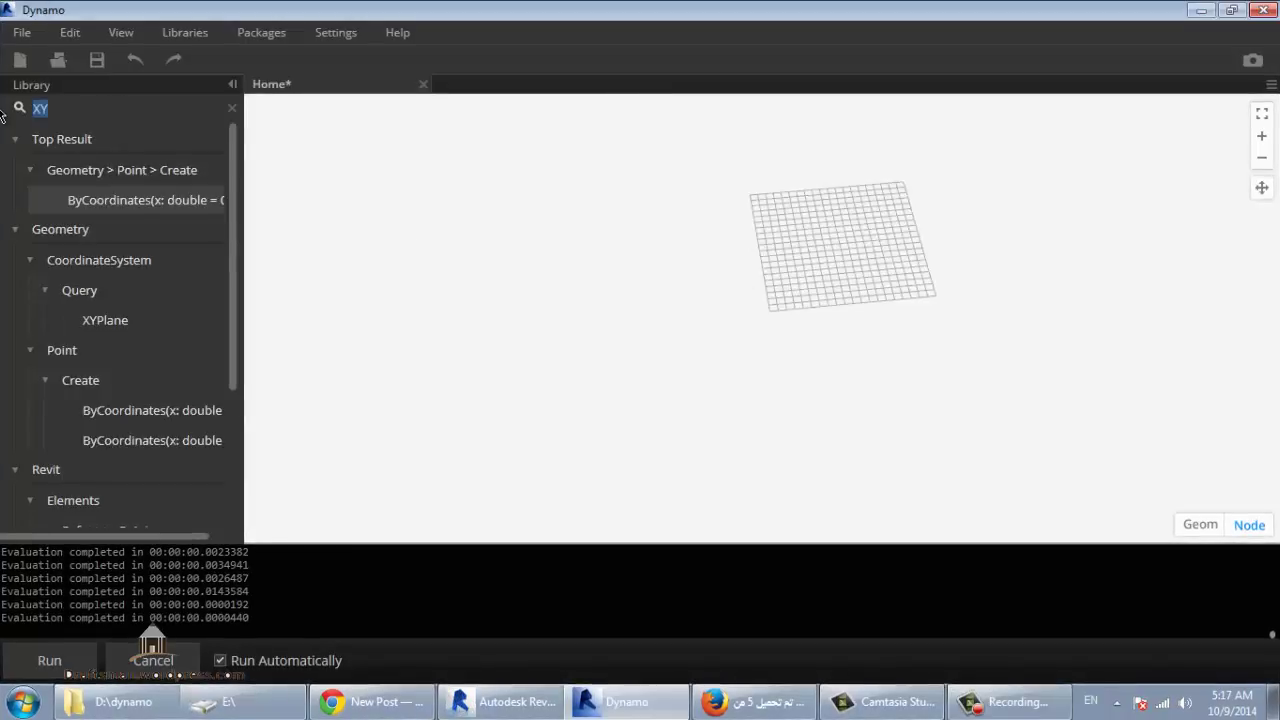
{"action": "type", "text": "CIRCLE"}
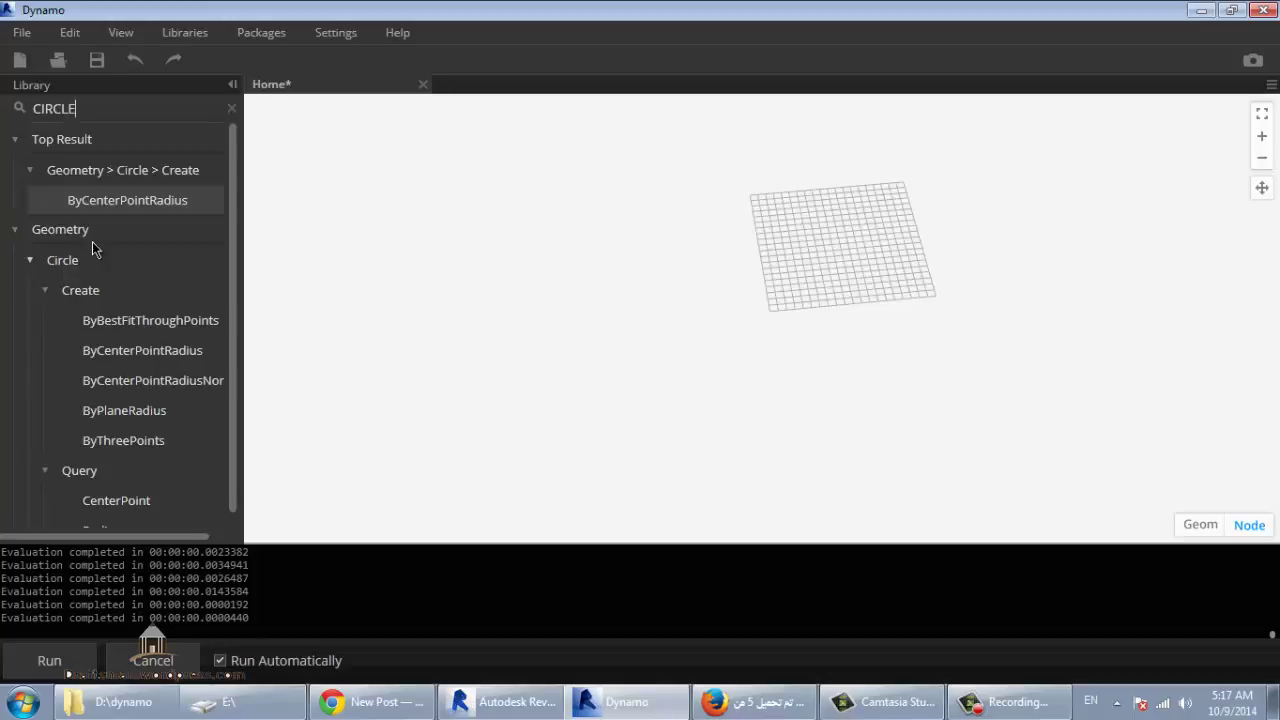
{"action": "left_click", "coordinate": [119, 354]}
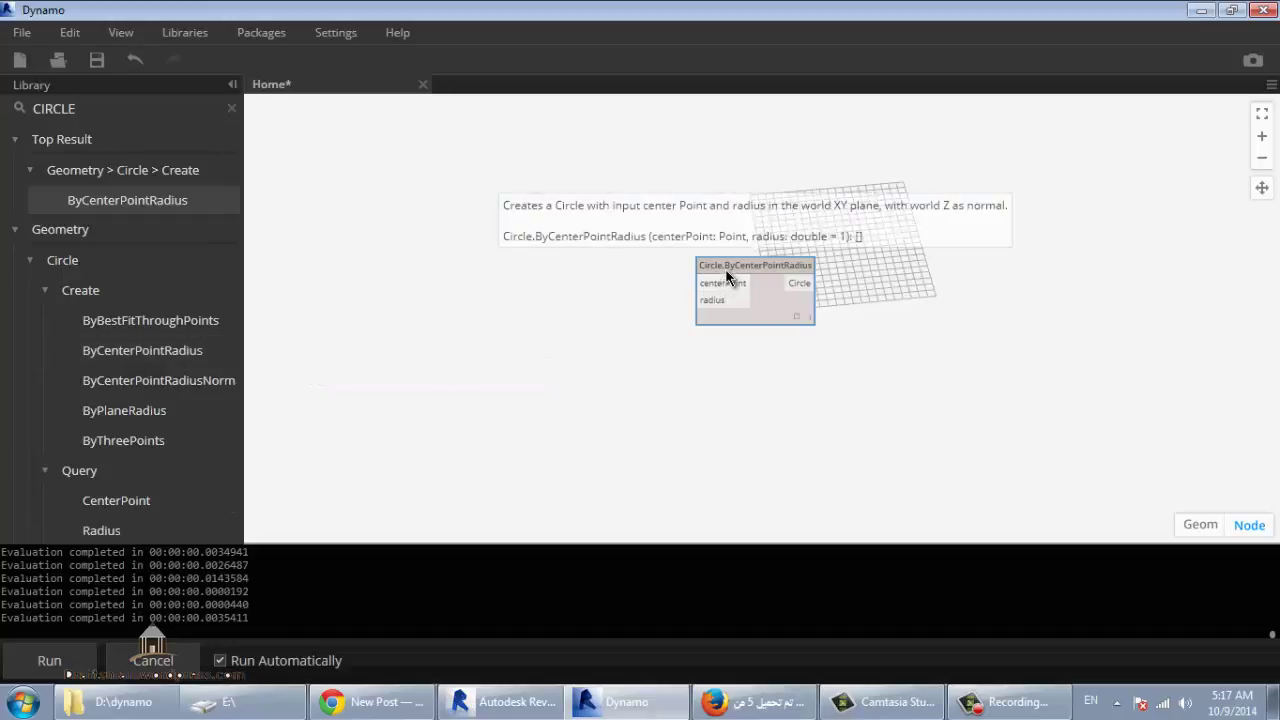
{"action": "left_click_drag", "start_coordinate": [726, 280], "coordinate": [677, 262]}
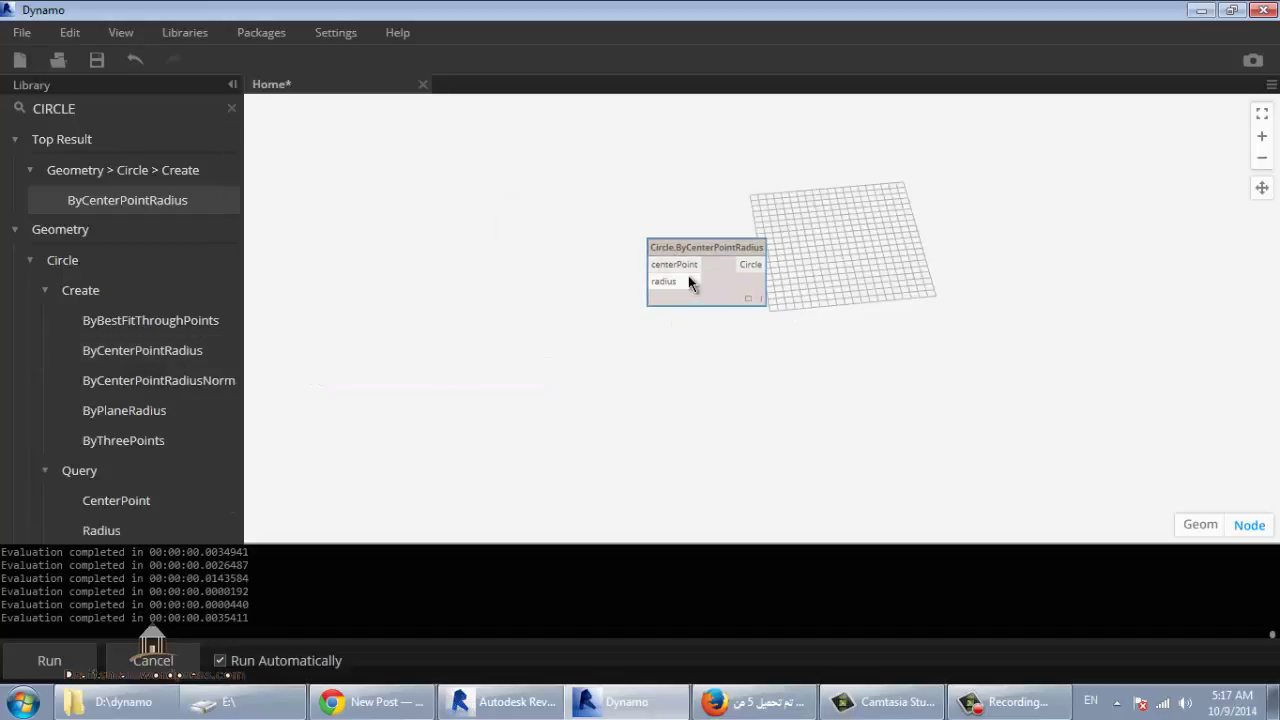
{"action": "left_click_drag", "start_coordinate": [113, 104], "coordinate": [2, 95]}
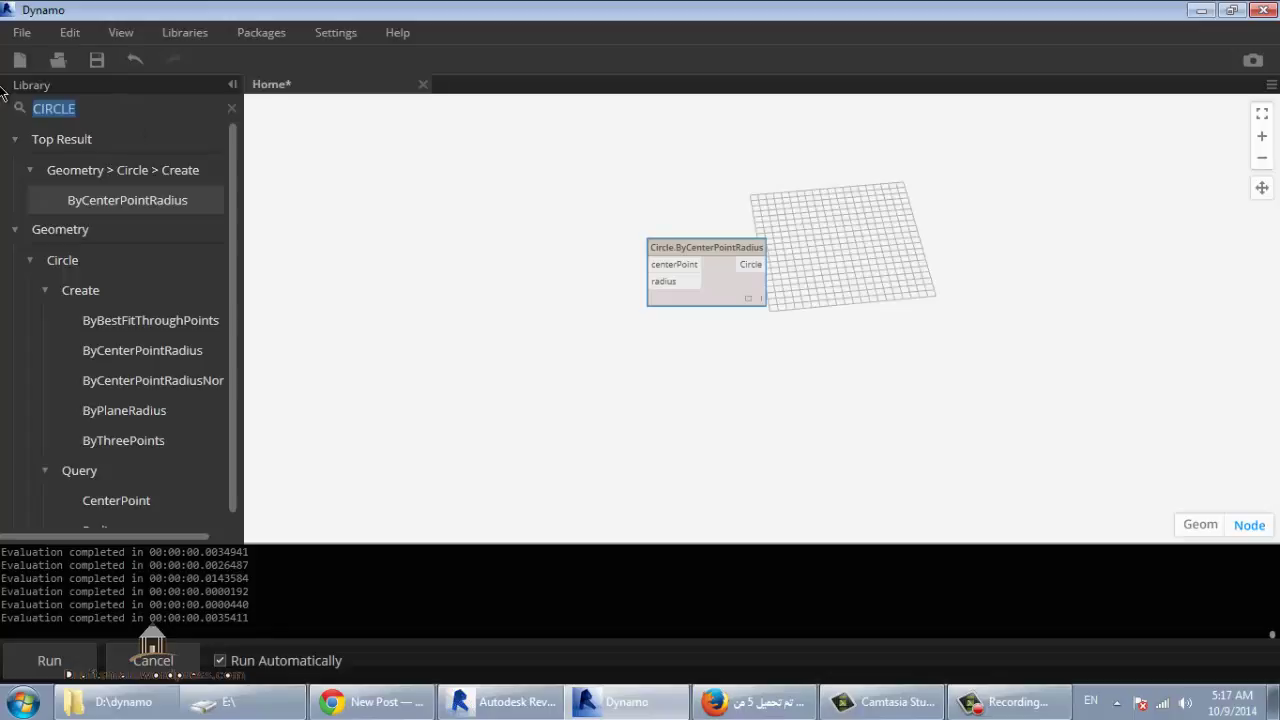
Add a Point.ByCoordinates node from an 'XY' search, placed up-left, feeding the circle's centerPoint.
{"action": "type", "text": "XY"}
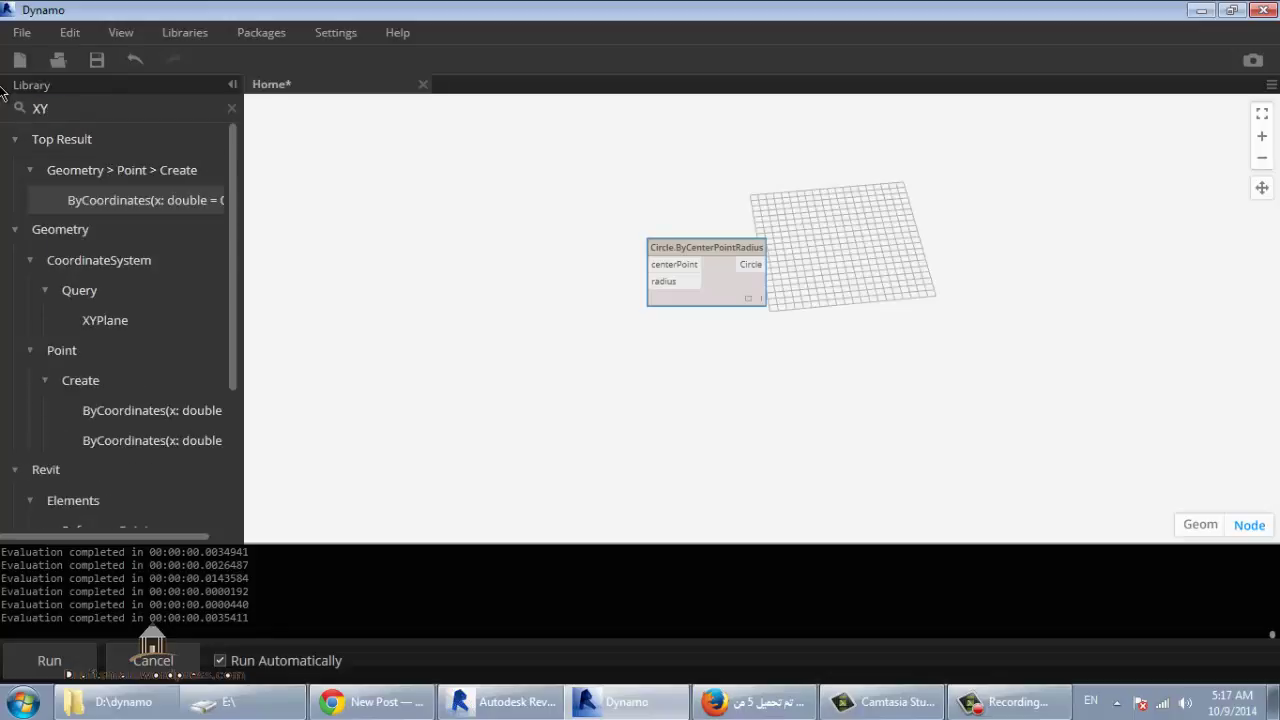
{"action": "left_click", "coordinate": [180, 207]}
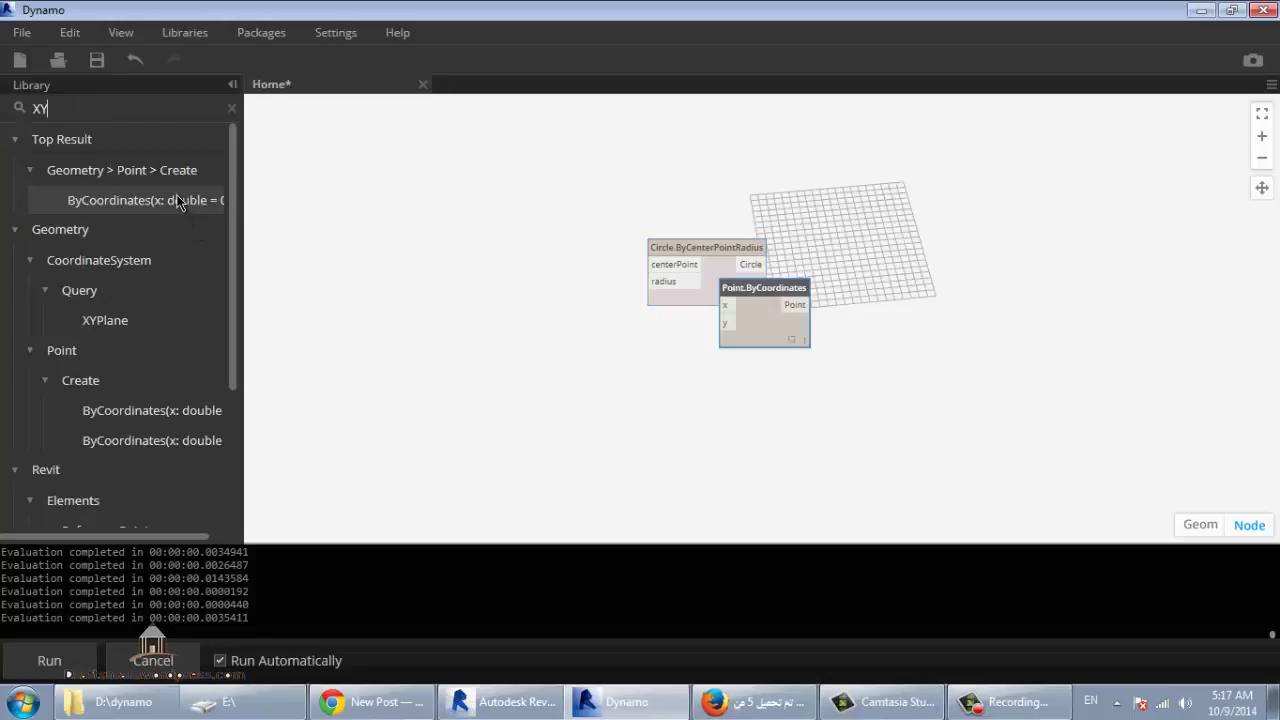
{"action": "mouse_move", "coordinate": [767, 290]}
{"action": "left_mouse_down"}
{"action": "mouse_move", "coordinate": [490, 203]}
{"action": "mouse_move", "coordinate": [448, 203]}
{"action": "mouse_move", "coordinate": [648, 264]}
{"action": "left_mouse_up"}
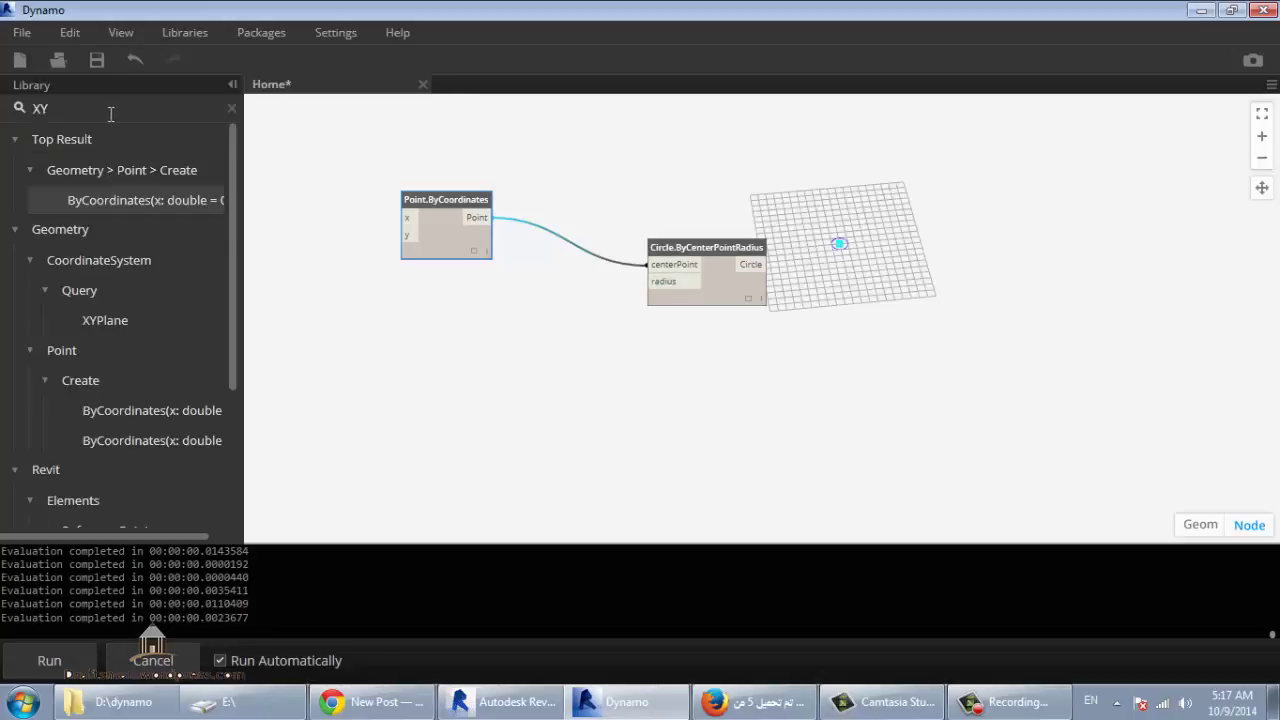
{"action": "left_click", "coordinate": [22, 107]}
Add two Number nodes at 0.000 and wire them to the point's x and y inputs.
{"action": "type", "text": "N"}
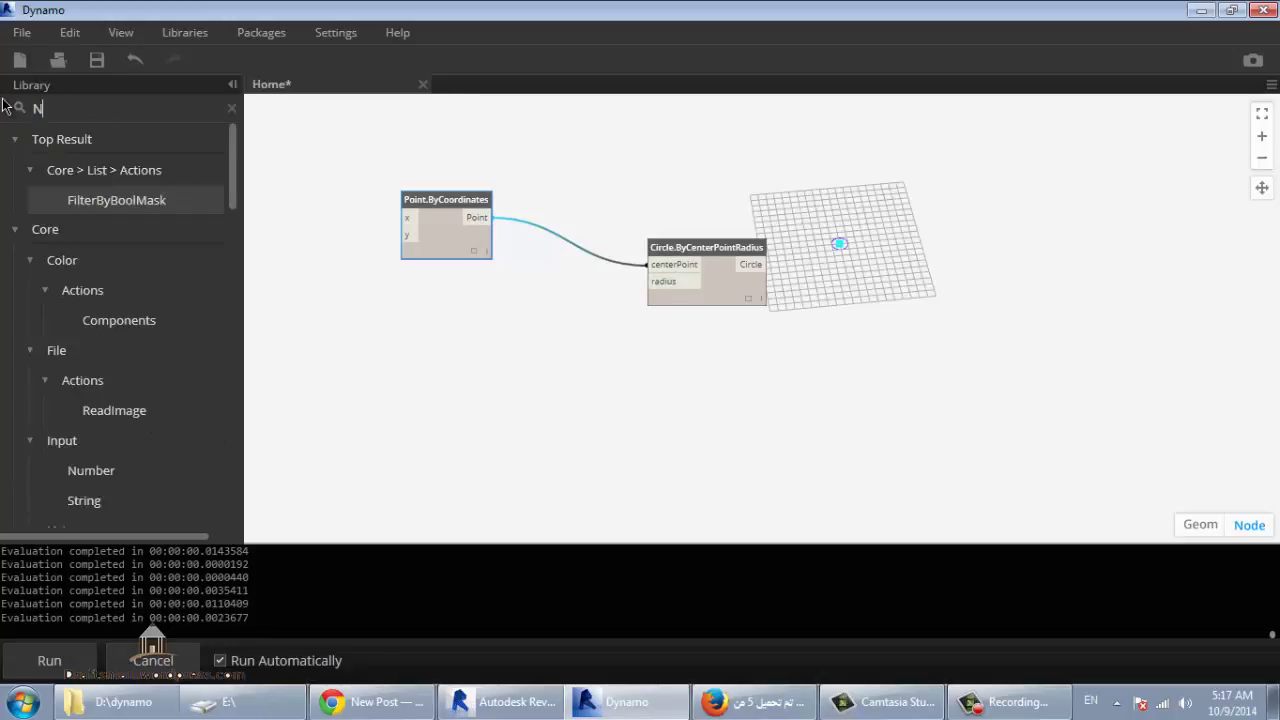
{"action": "type", "text": "UM"}
{"action": "left_click", "coordinate": [133, 201]}
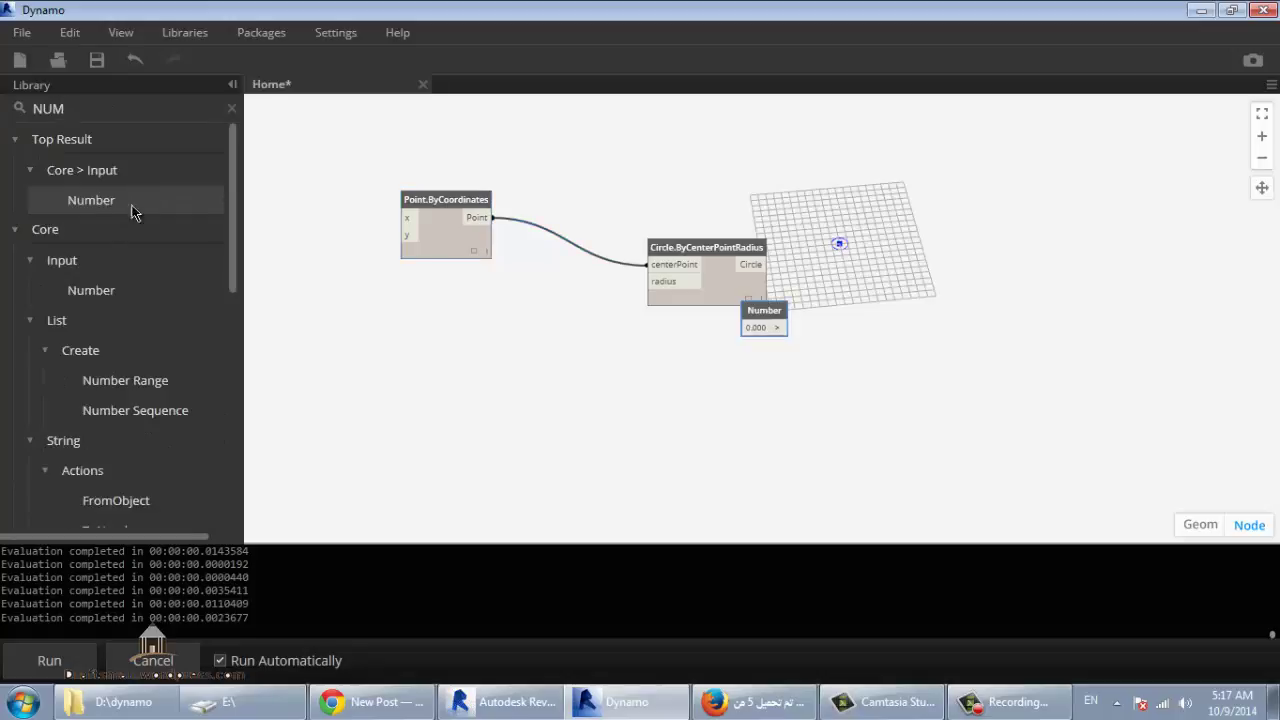
{"action": "left_click_drag", "start_coordinate": [745, 315], "coordinate": [622, 291]}
{"action": "left_click_drag", "start_coordinate": [410, 248], "coordinate": [259, 163]}
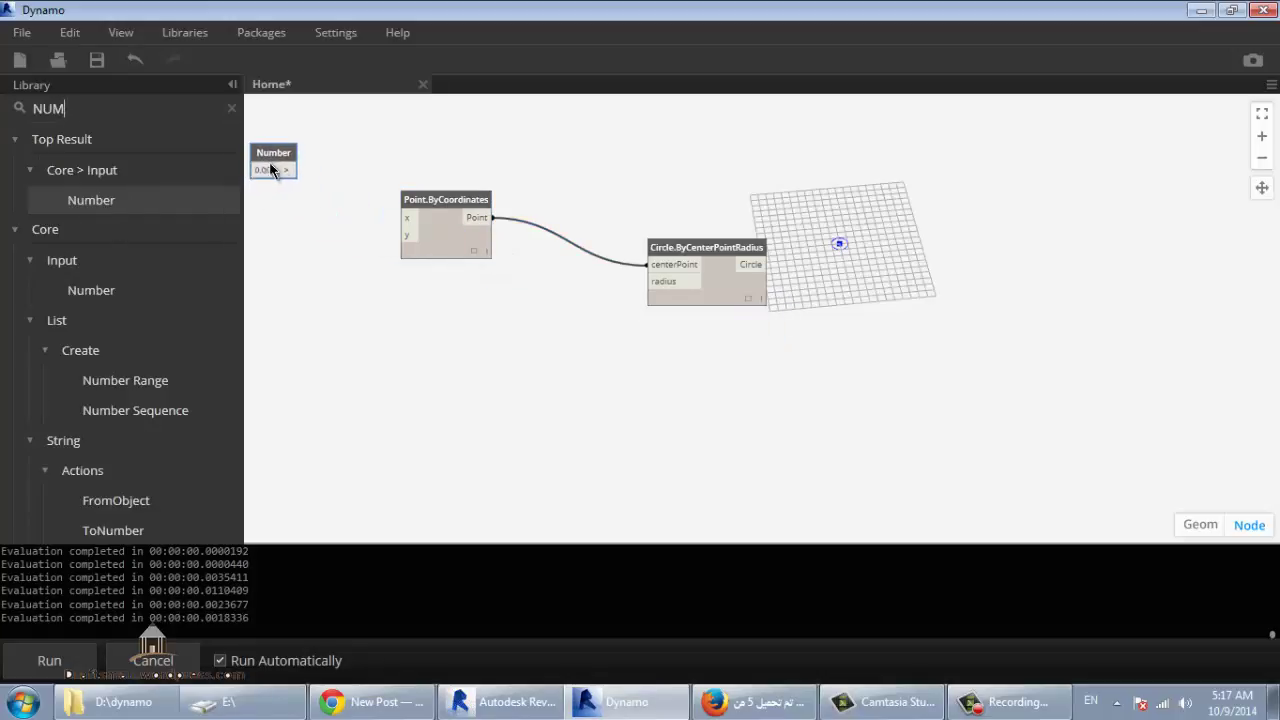
{"action": "left_click", "coordinate": [285, 170]}
{"action": "left_click", "coordinate": [405, 218]}
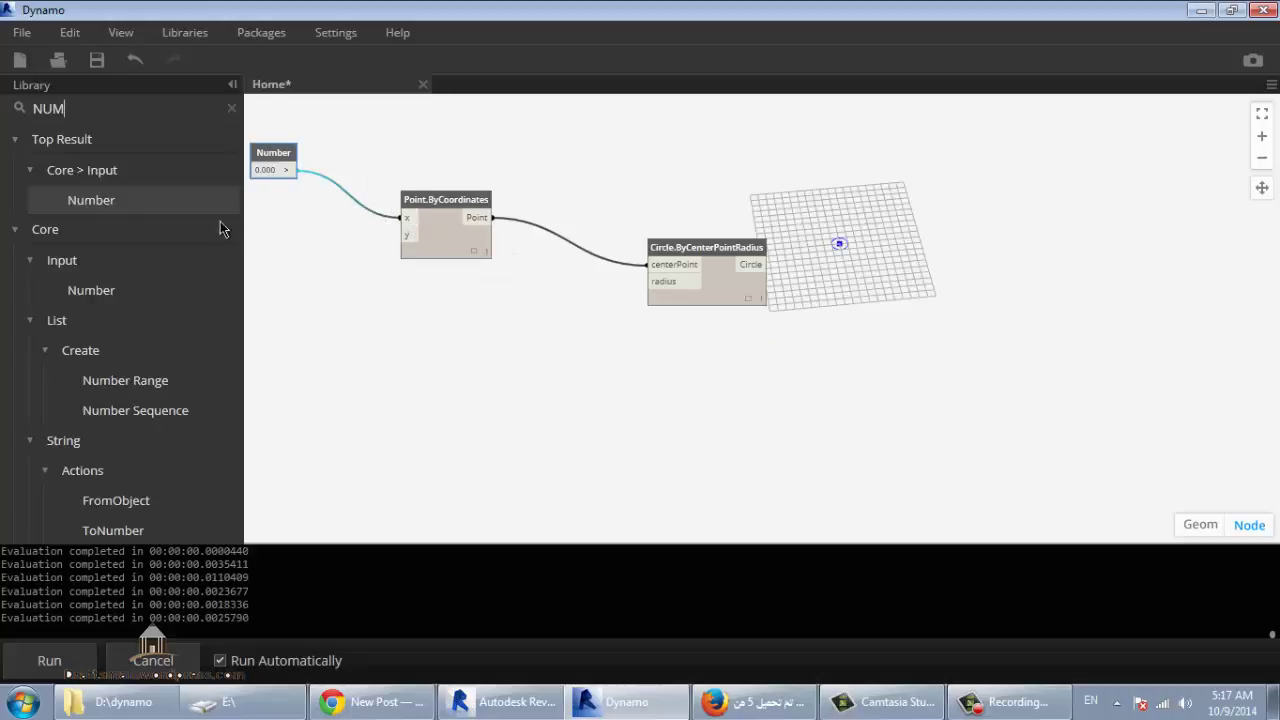
{"action": "left_click", "coordinate": [140, 200]}
{"action": "mouse_move", "coordinate": [786, 331]}
{"action": "left_mouse_down"}
{"action": "mouse_move", "coordinate": [400, 233]}
{"action": "mouse_move", "coordinate": [266, 214]}
{"action": "left_mouse_up"}
{"action": "left_click", "coordinate": [286, 231]}
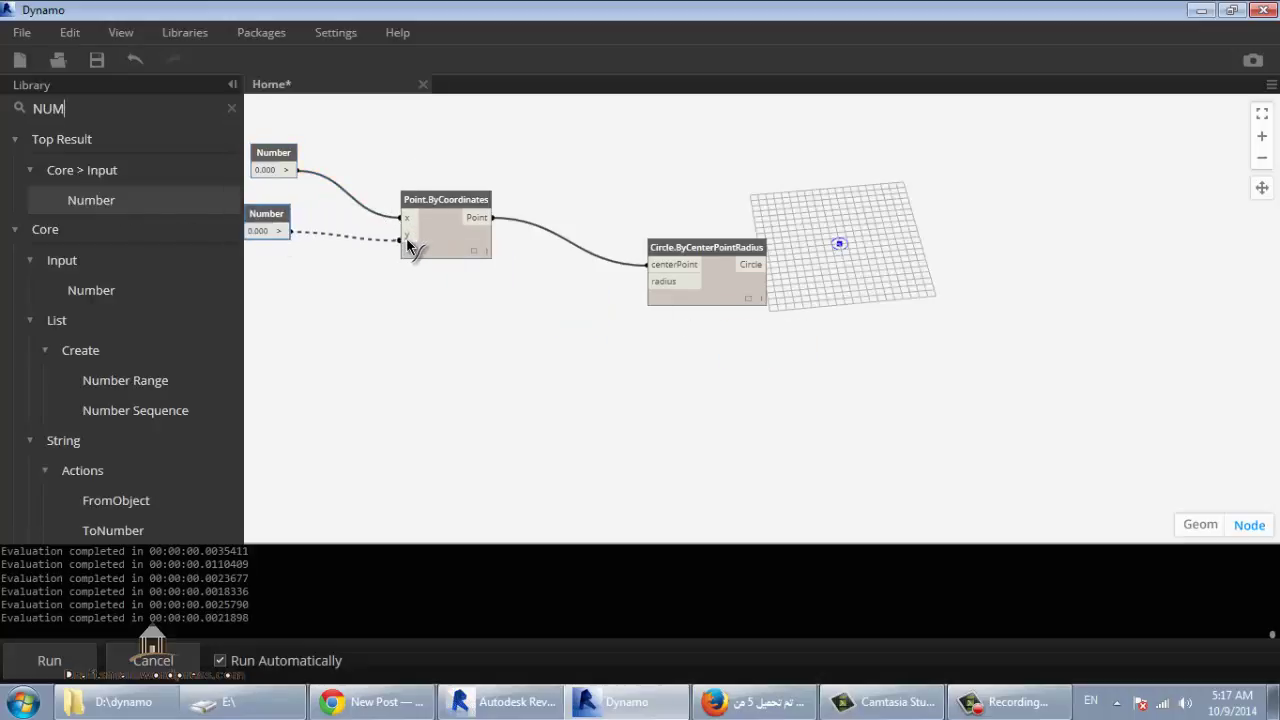
{"action": "left_click", "coordinate": [405, 235]}
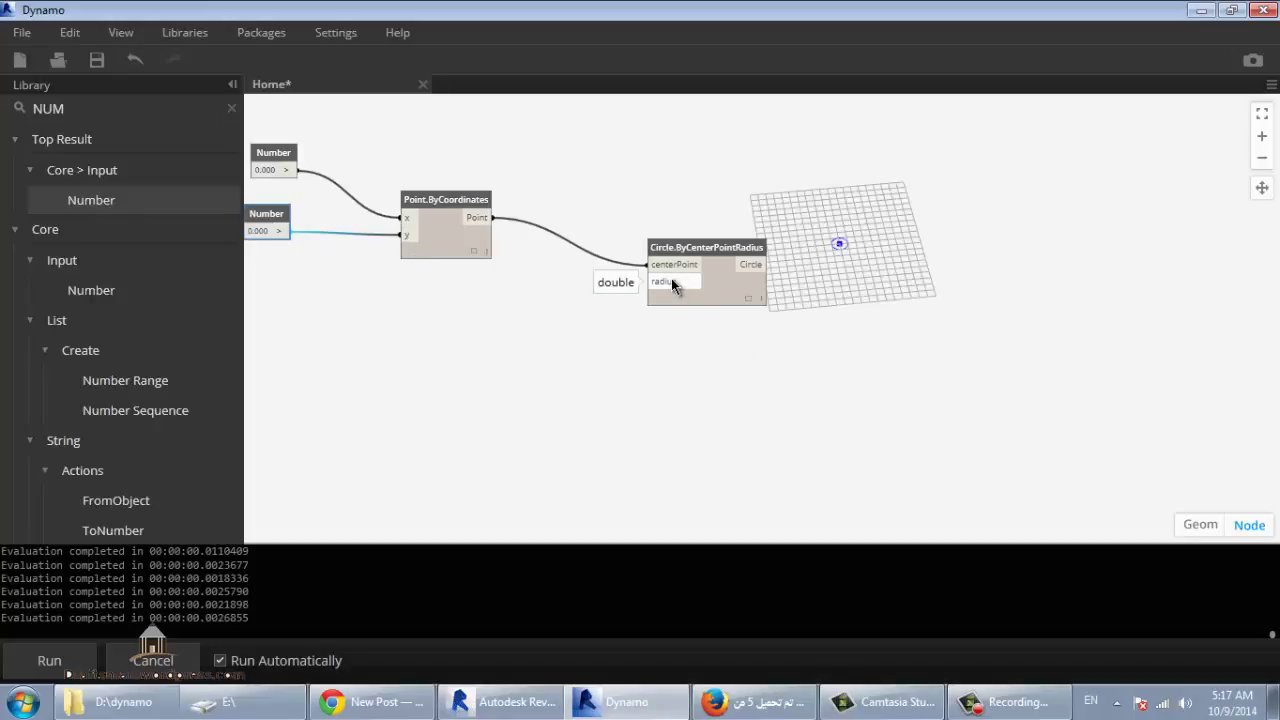
{"action": "left_click", "coordinate": [150, 200]}
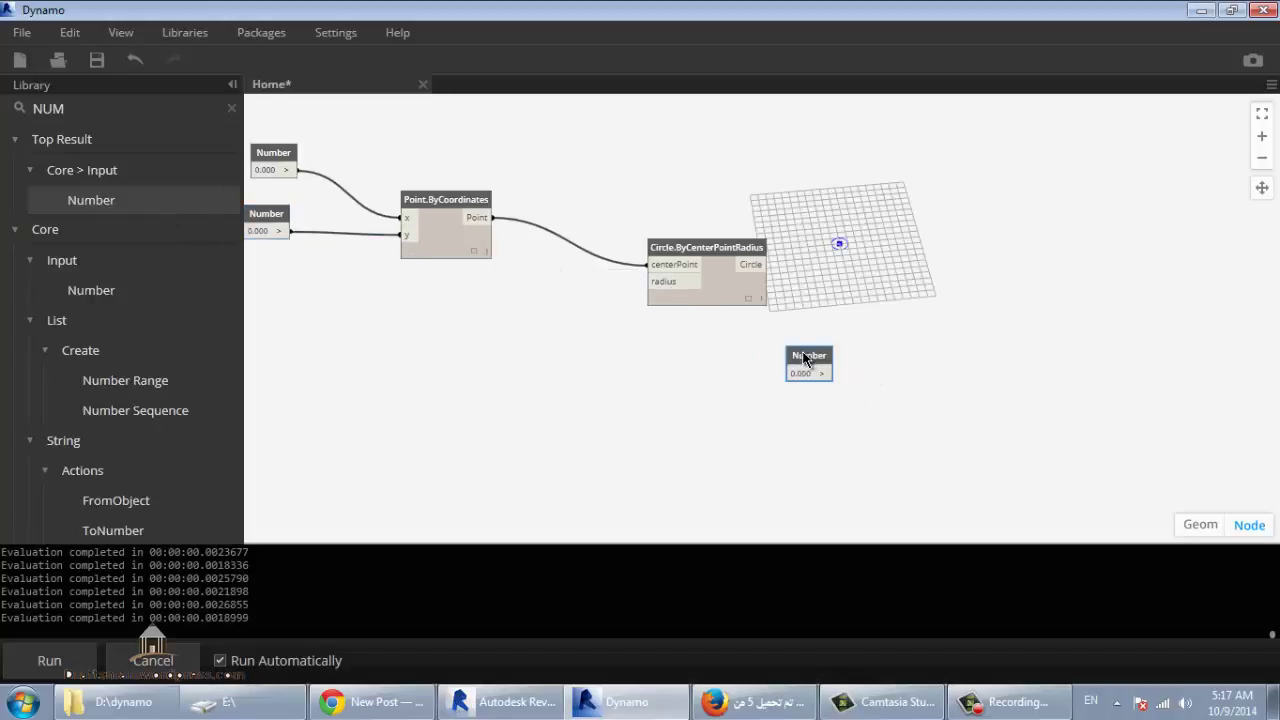
{"action": "left_click_drag", "start_coordinate": [826, 372], "coordinate": [476, 338]}
{"action": "left_click", "coordinate": [476, 338]}
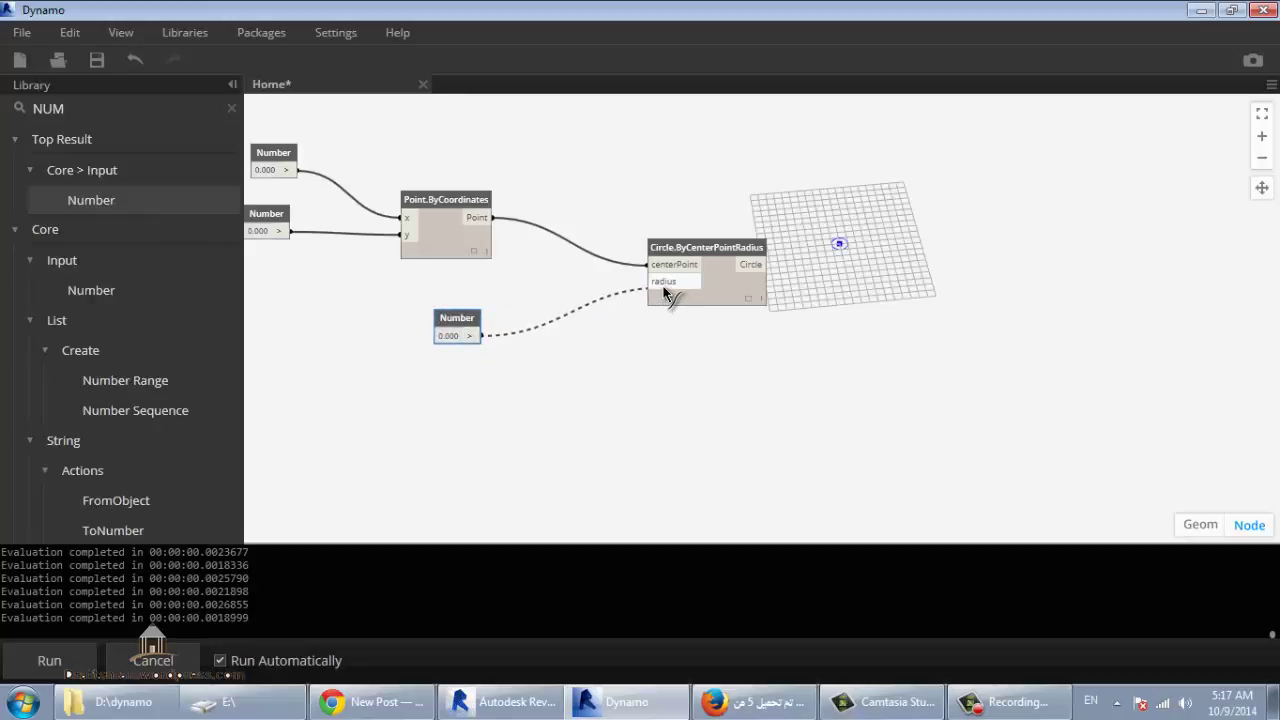
{"action": "left_click", "coordinate": [663, 287]}
{"action": "double_click", "coordinate": [443, 336]}
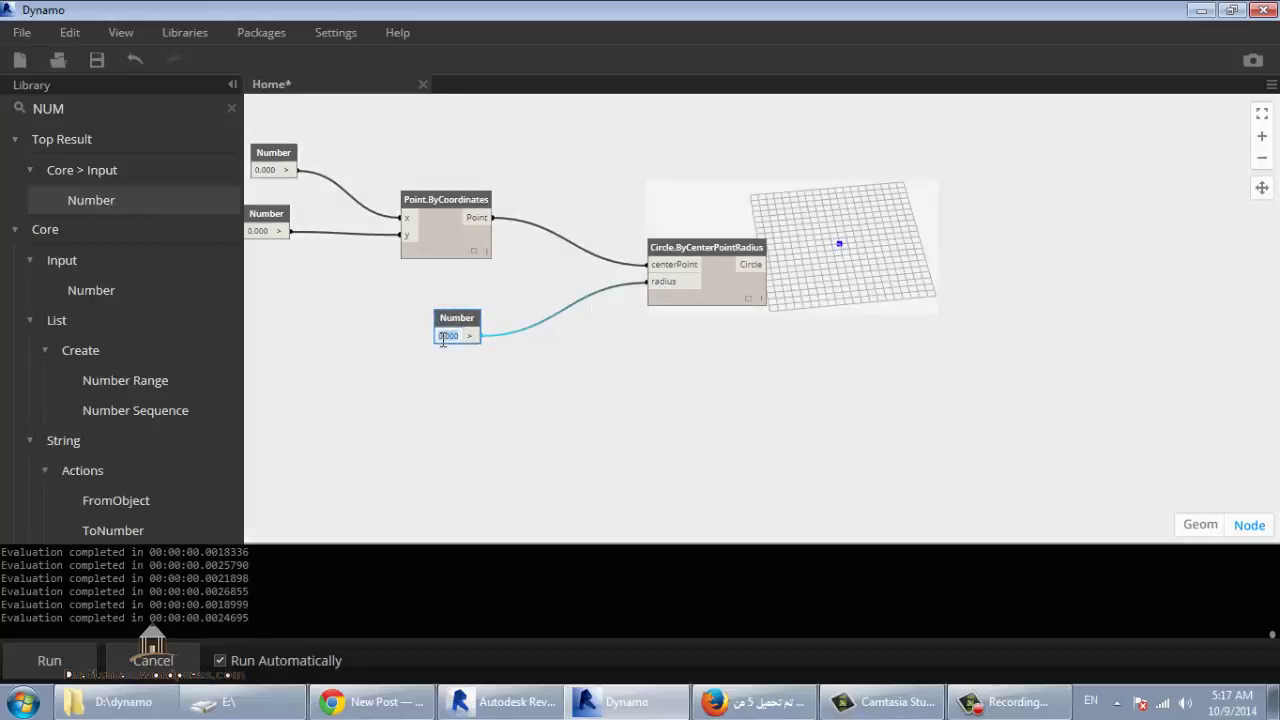
{"action": "type", "text": "20"}
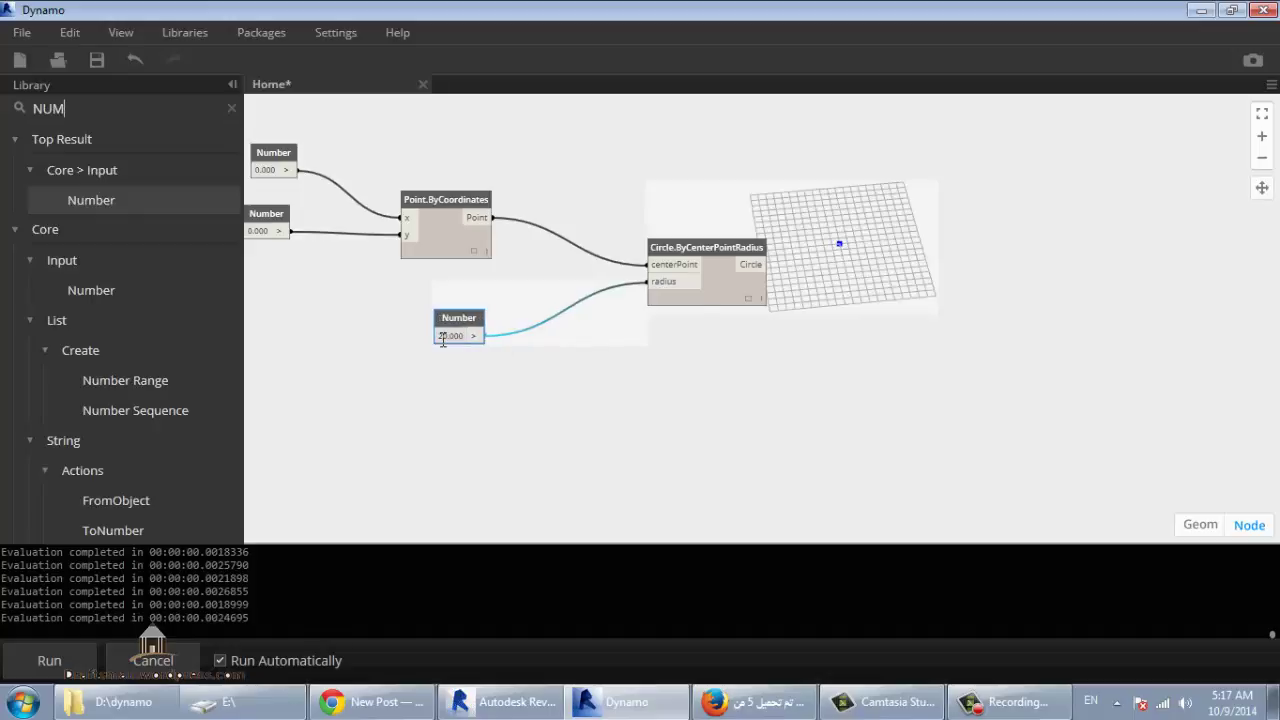
{"action": "key", "text": "Return"}
{"action": "right_click", "coordinate": [474, 320]}
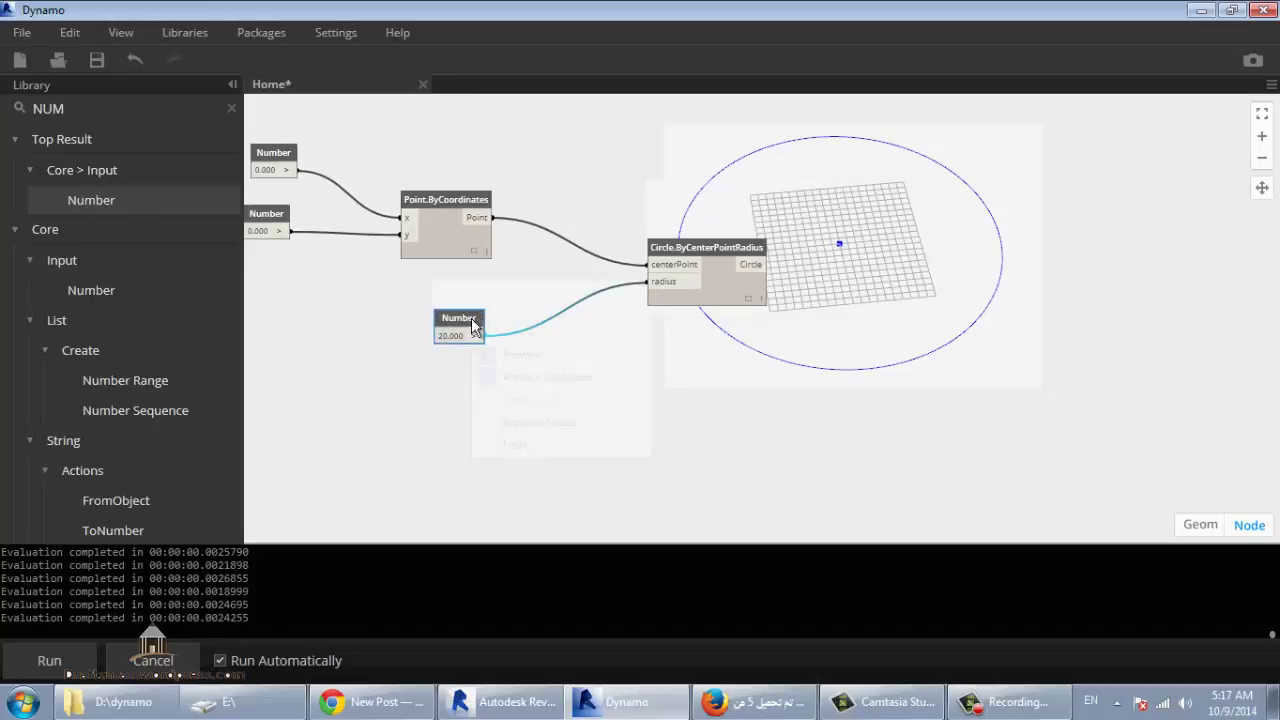
{"action": "left_click", "coordinate": [512, 331]}
Add a Number Sequence node from a 'SEQ' search and wire its output to the circle's radius.
{"action": "left_click_drag", "start_coordinate": [100, 112], "coordinate": [20, 110]}
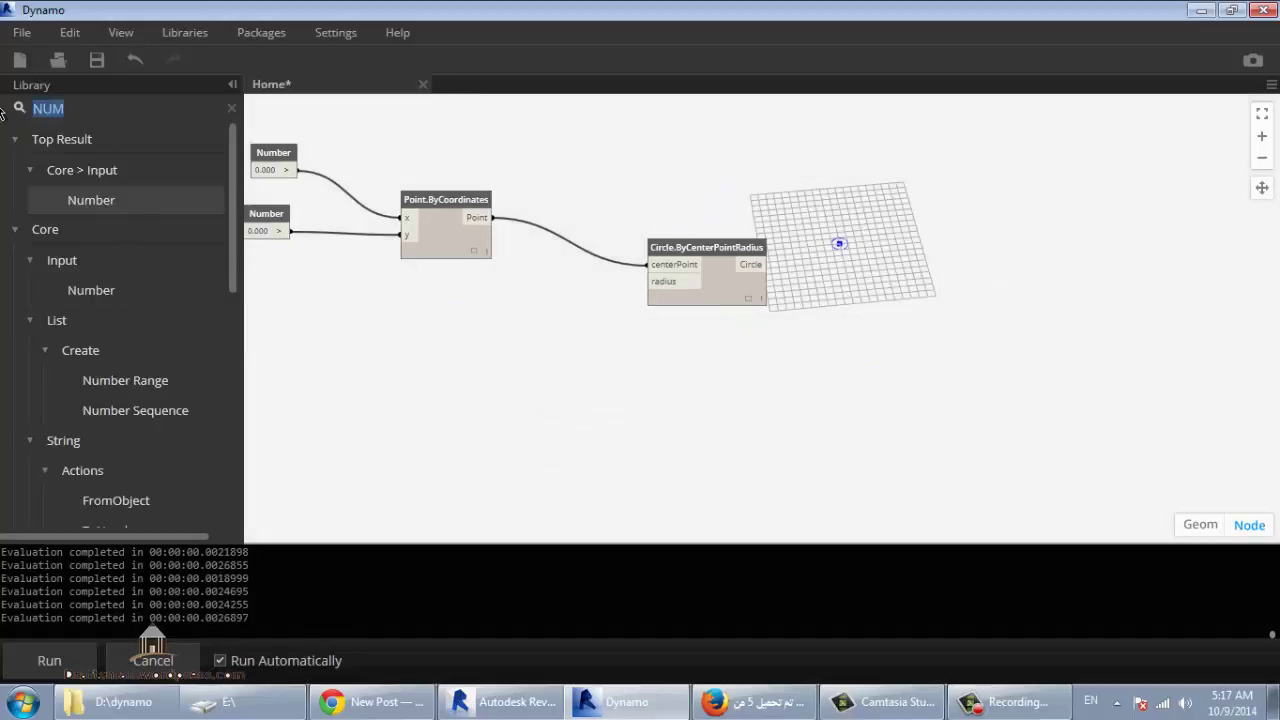
{"action": "type", "text": "SE"}
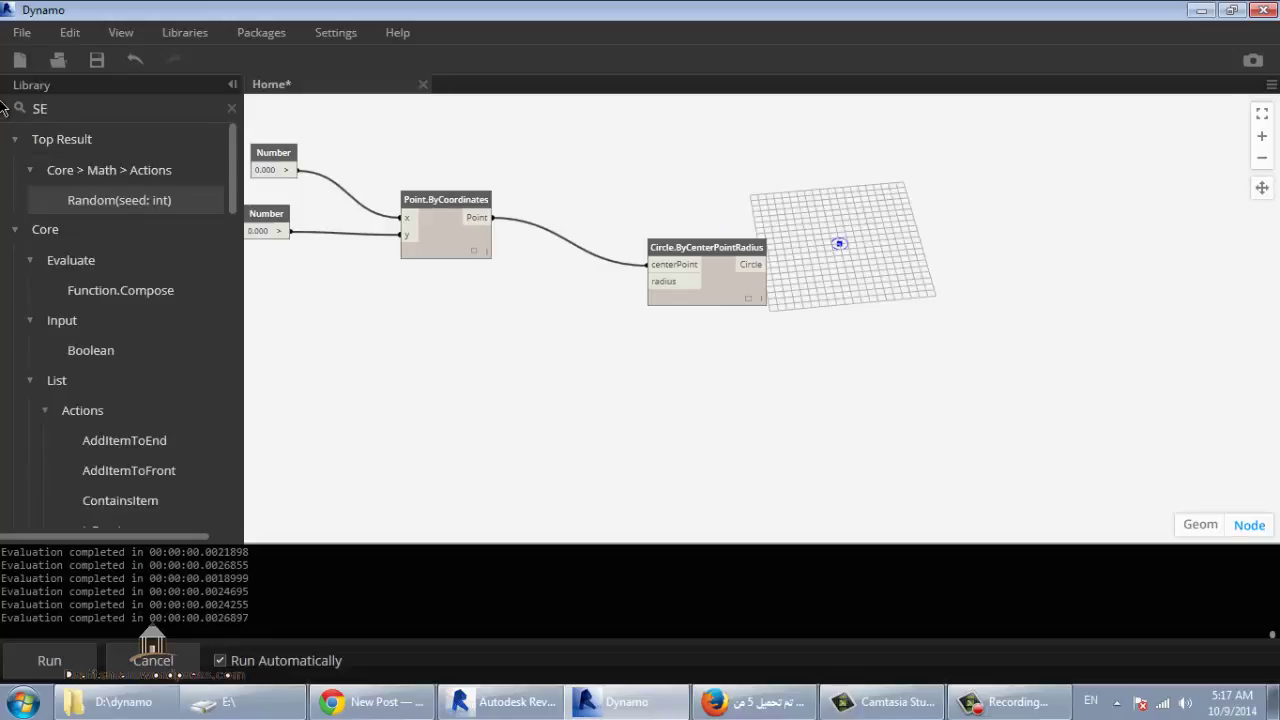
{"action": "type", "text": "Q"}
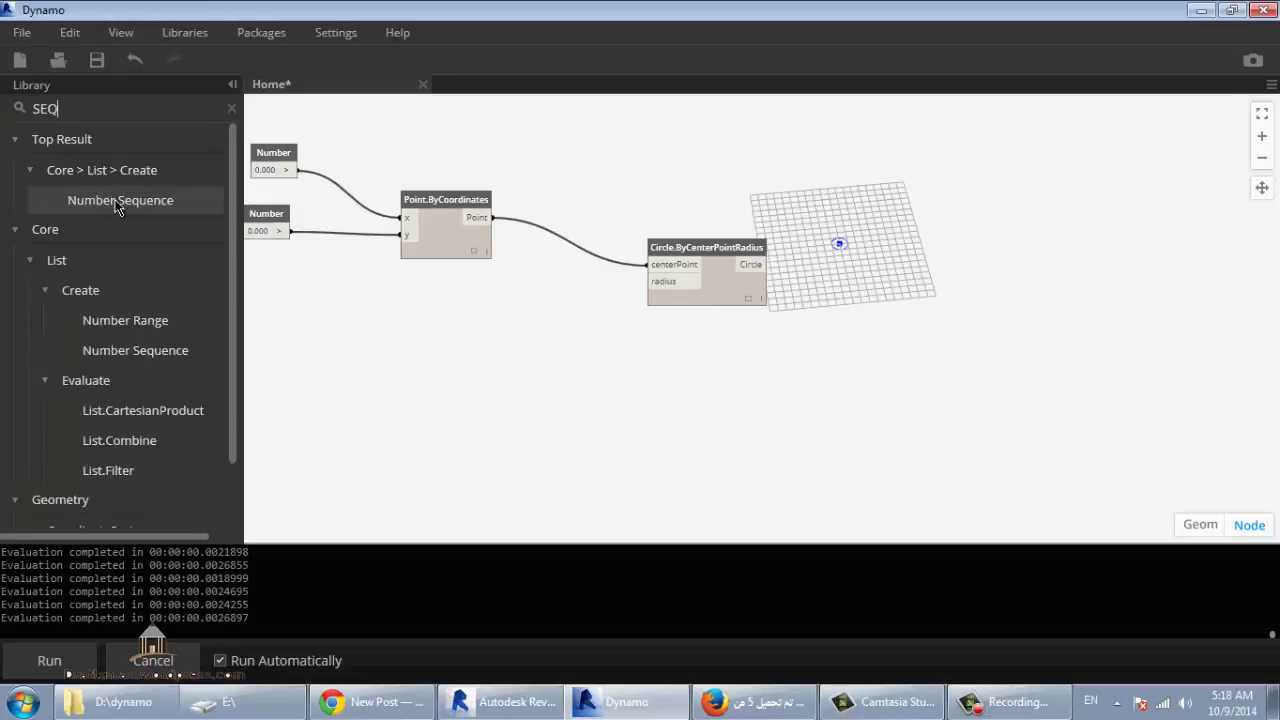
{"action": "left_click", "coordinate": [120, 200]}
{"action": "left_click_drag", "start_coordinate": [740, 265], "coordinate": [525, 321]}
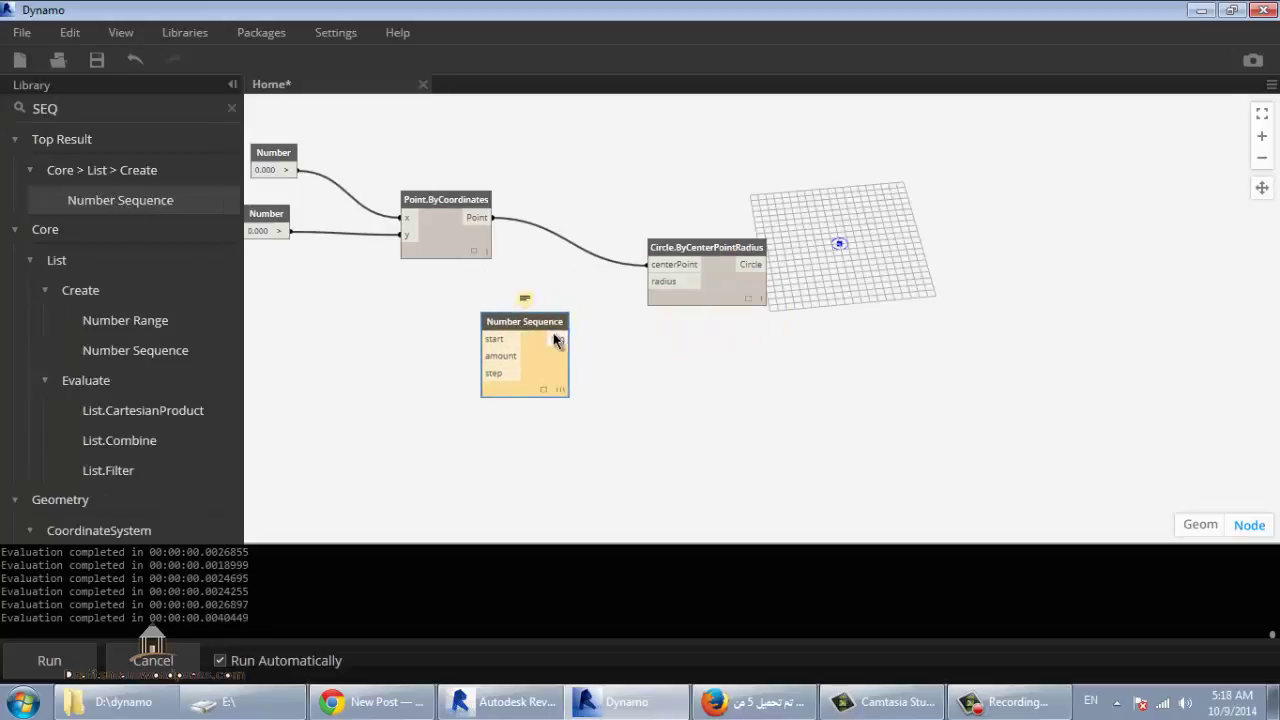
{"action": "left_click", "coordinate": [558, 338]}
{"action": "left_click", "coordinate": [650, 282]}
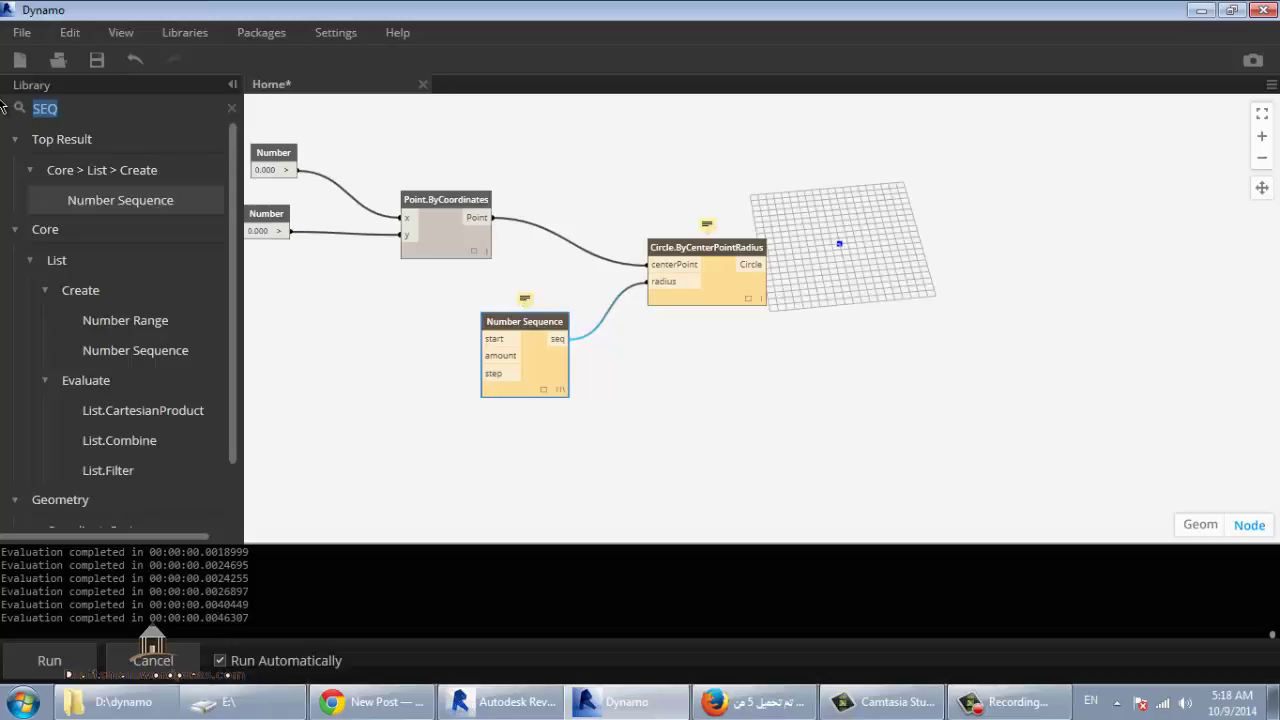
Wire a new Integer Slider from an 'SLI' search into Number Sequence start and set it to 3.
{"action": "type", "text": "LIS"}
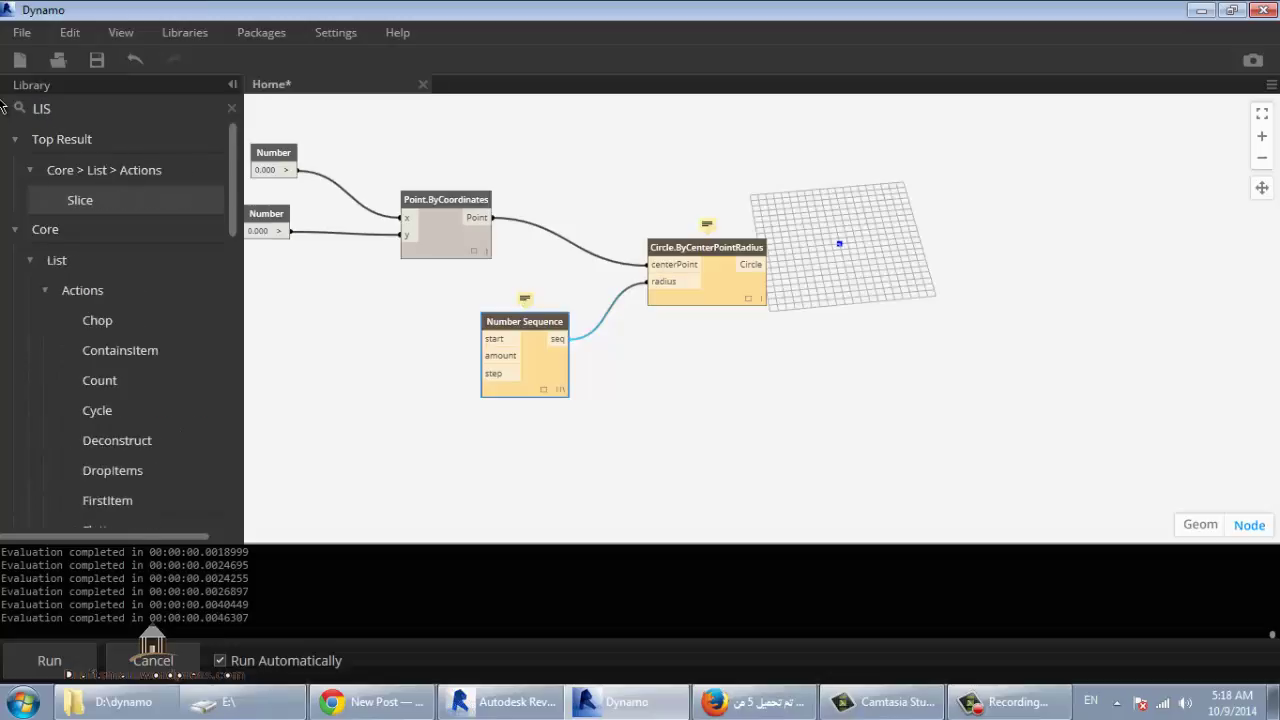
{"action": "key", "text": "BackSpace"}
{"action": "key", "text": "BackSpace"}
{"action": "key", "text": "BackSpace"}
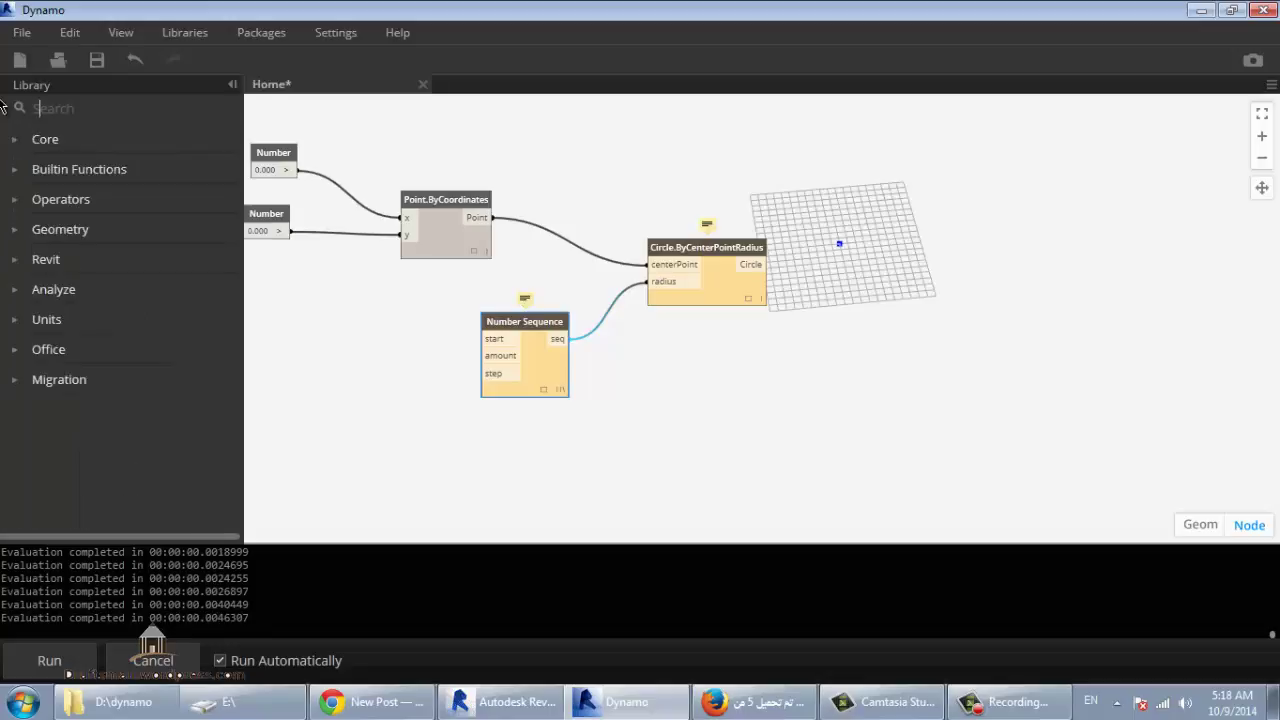
{"action": "type", "text": "SL"}
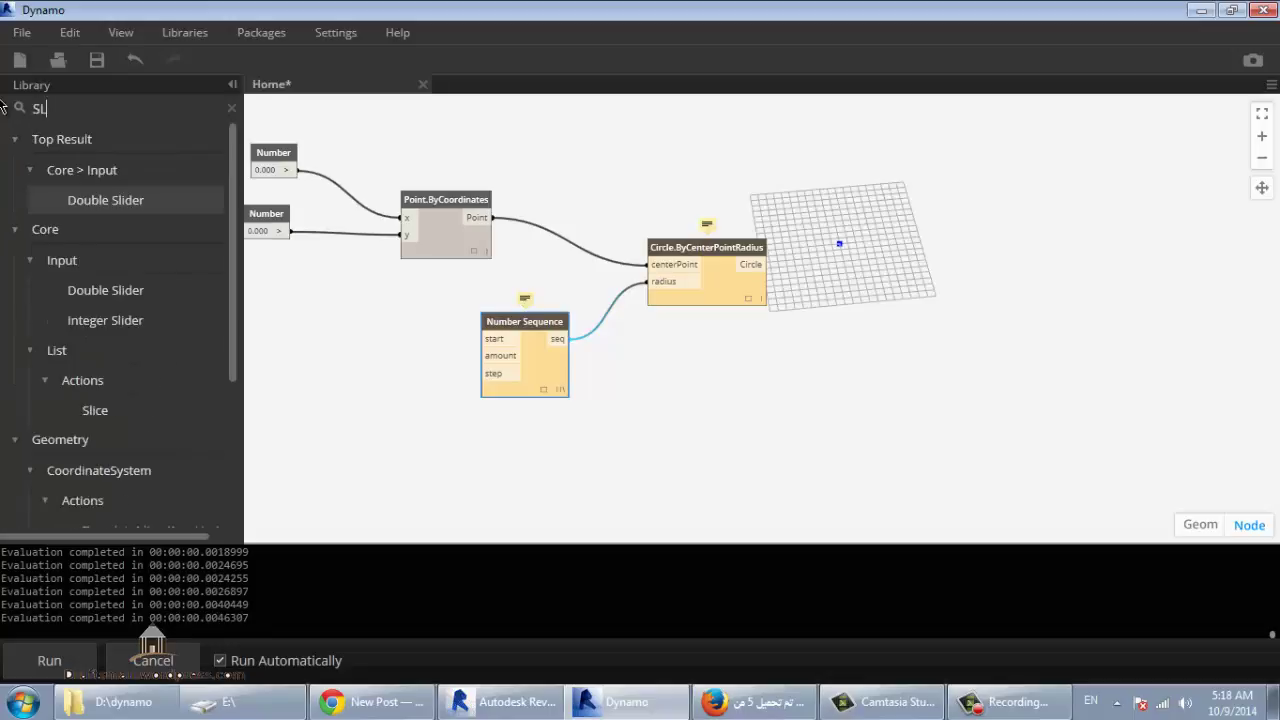
{"action": "type", "text": "I"}
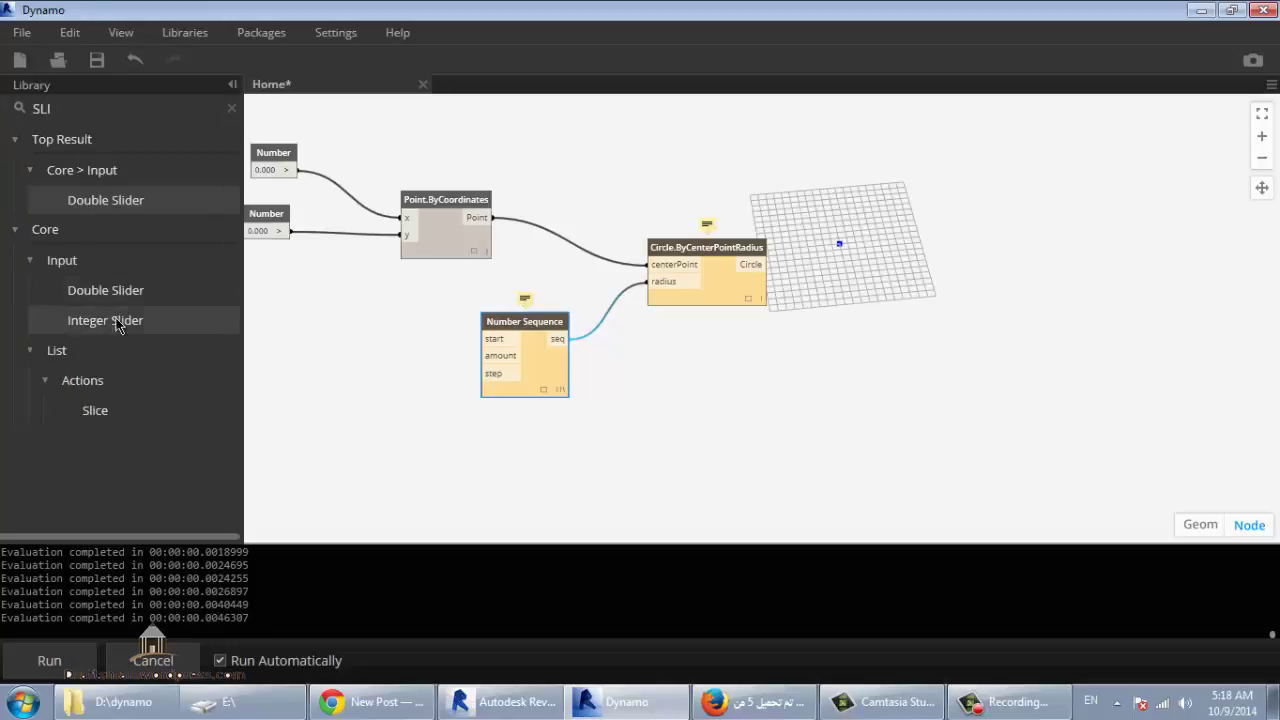
{"action": "left_click", "coordinate": [115, 321]}
{"action": "left_click_drag", "start_coordinate": [787, 292], "coordinate": [346, 279]}
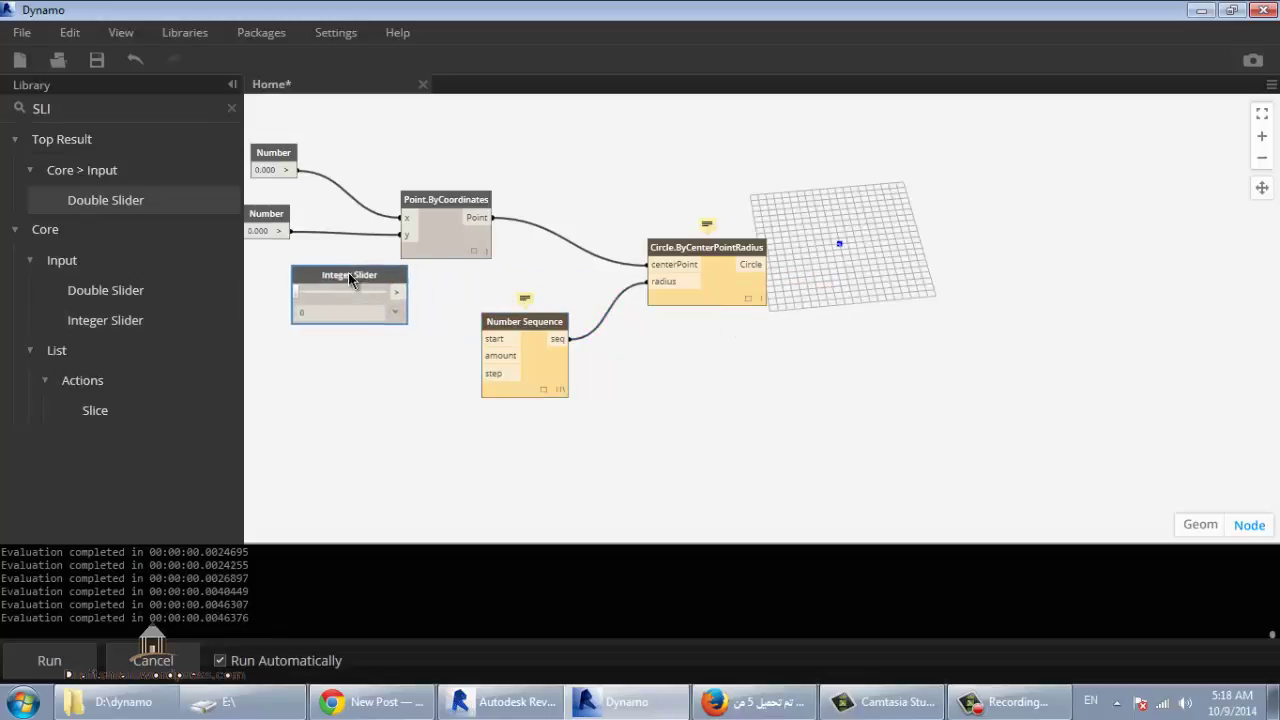
{"action": "left_click", "coordinate": [382, 292]}
{"action": "left_click", "coordinate": [493, 340]}
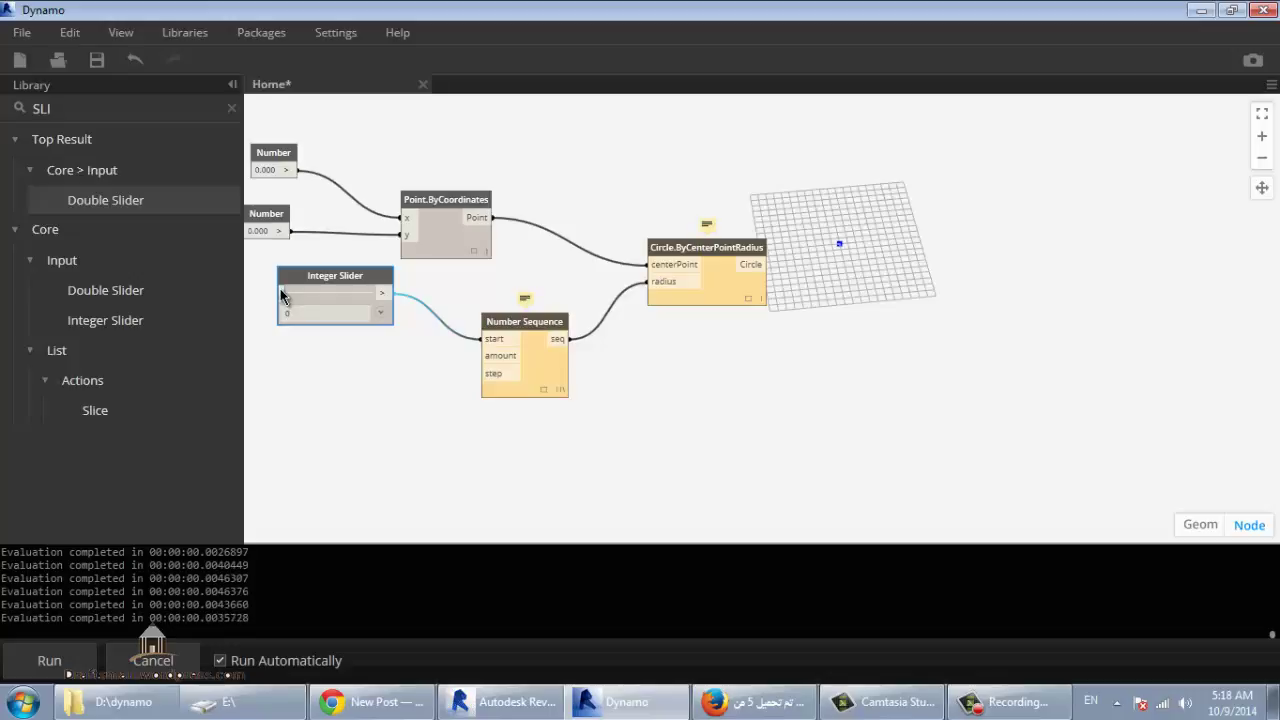
{"action": "left_click_drag", "start_coordinate": [282, 294], "coordinate": [285, 294]}
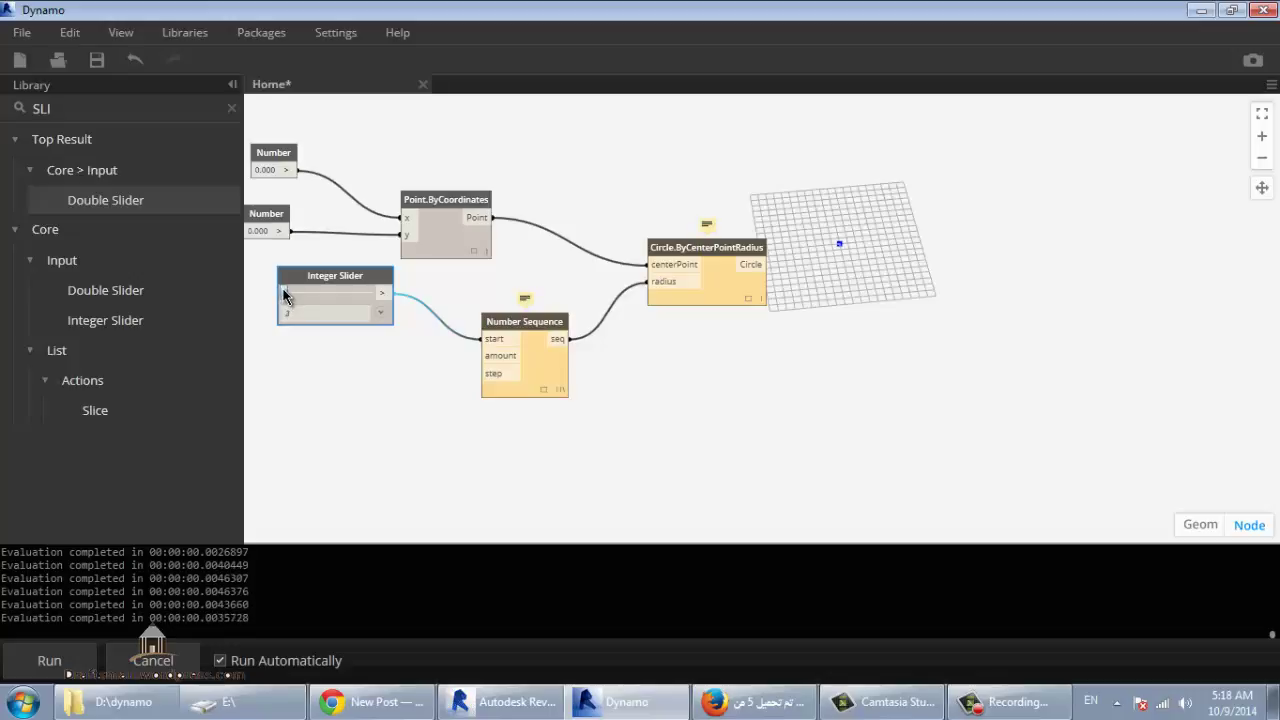
{"action": "left_click", "coordinate": [16, 96]}
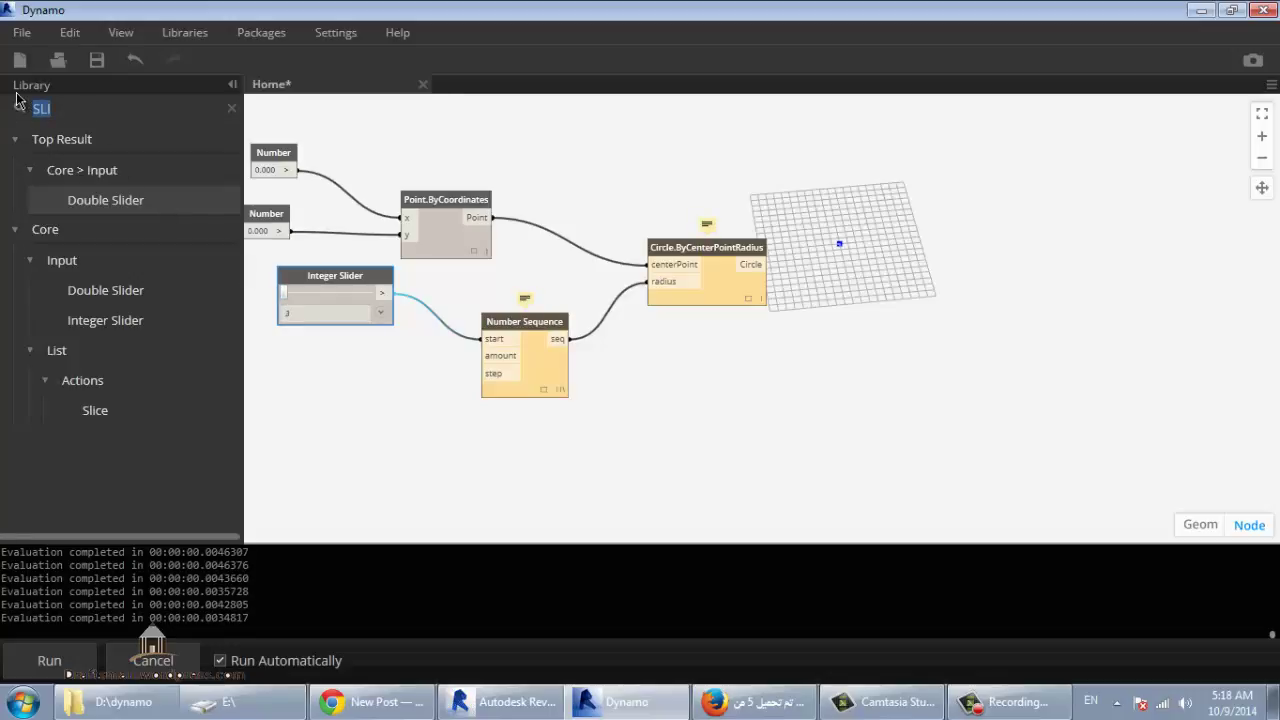
Add two more Integer Sliders driving Number Sequence amount at 20 and step at 1.
{"action": "left_click", "coordinate": [151, 322]}
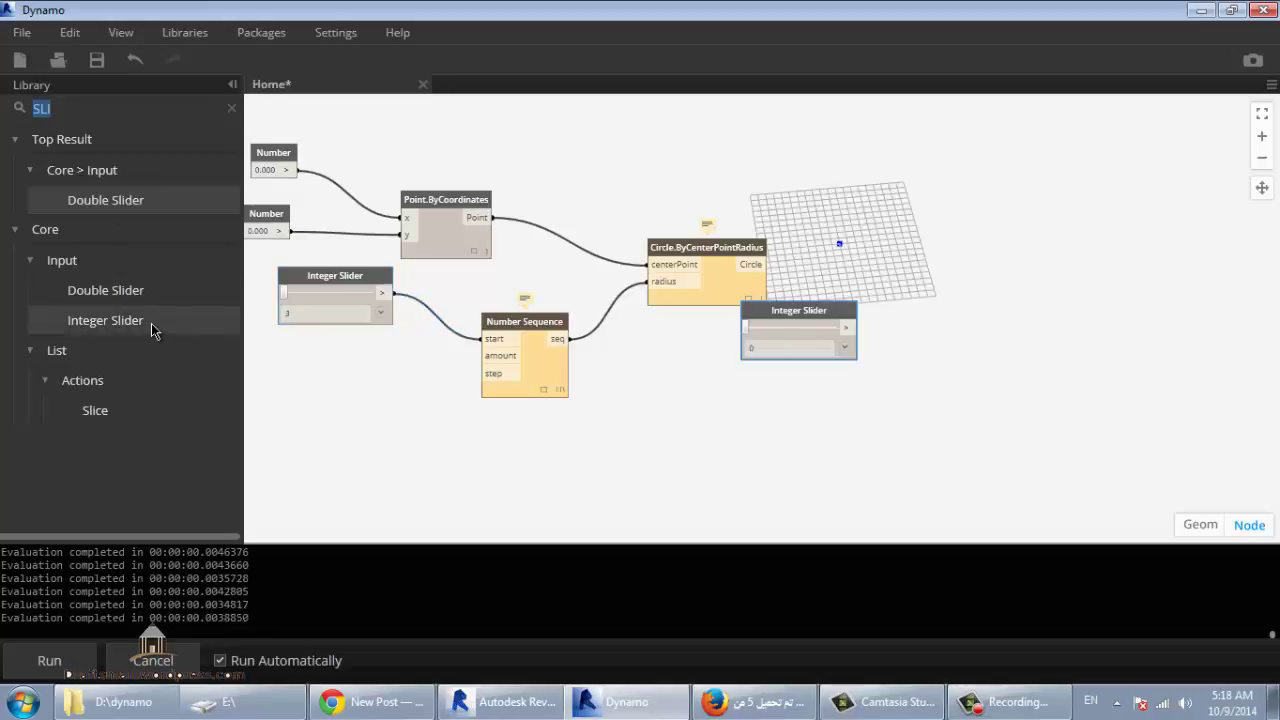
{"action": "left_click", "coordinate": [151, 322]}
{"action": "mouse_move", "coordinate": [820, 310]}
{"action": "left_mouse_down"}
{"action": "mouse_move", "coordinate": [360, 347]}
{"action": "mouse_move", "coordinate": [489, 357]}
{"action": "left_mouse_up"}
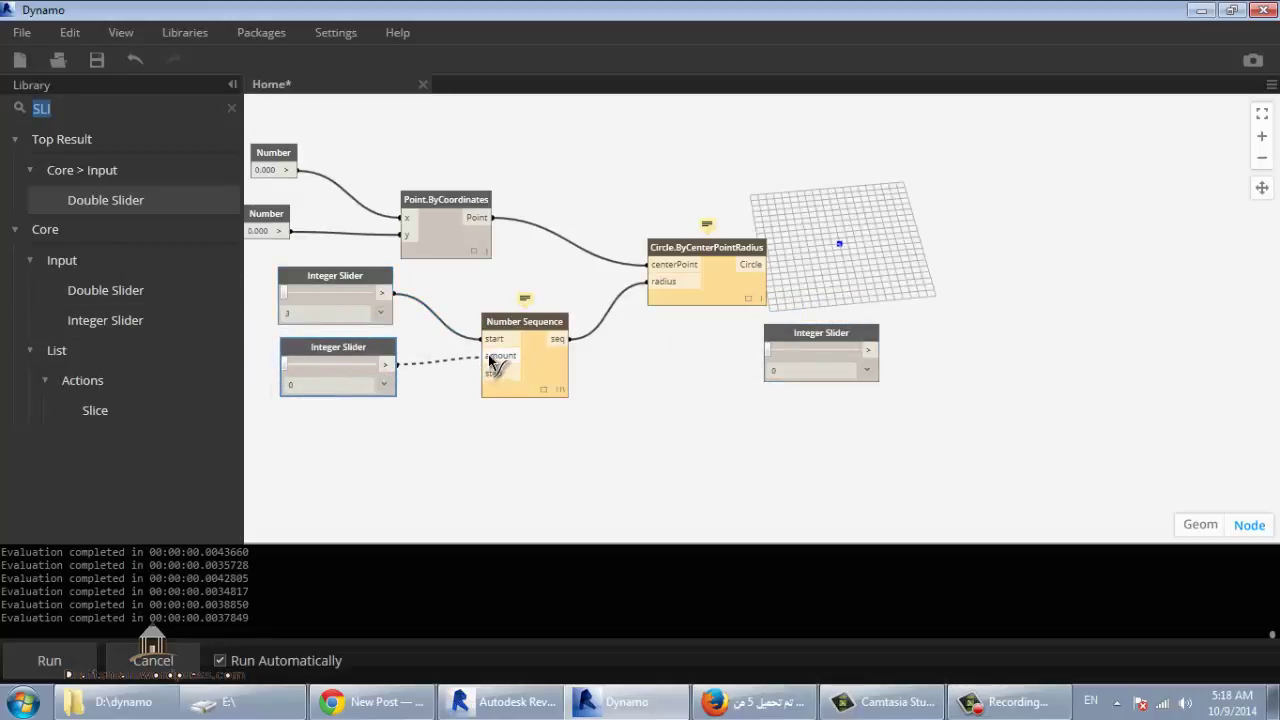
{"action": "left_click_drag", "start_coordinate": [300, 365], "coordinate": [315, 374]}
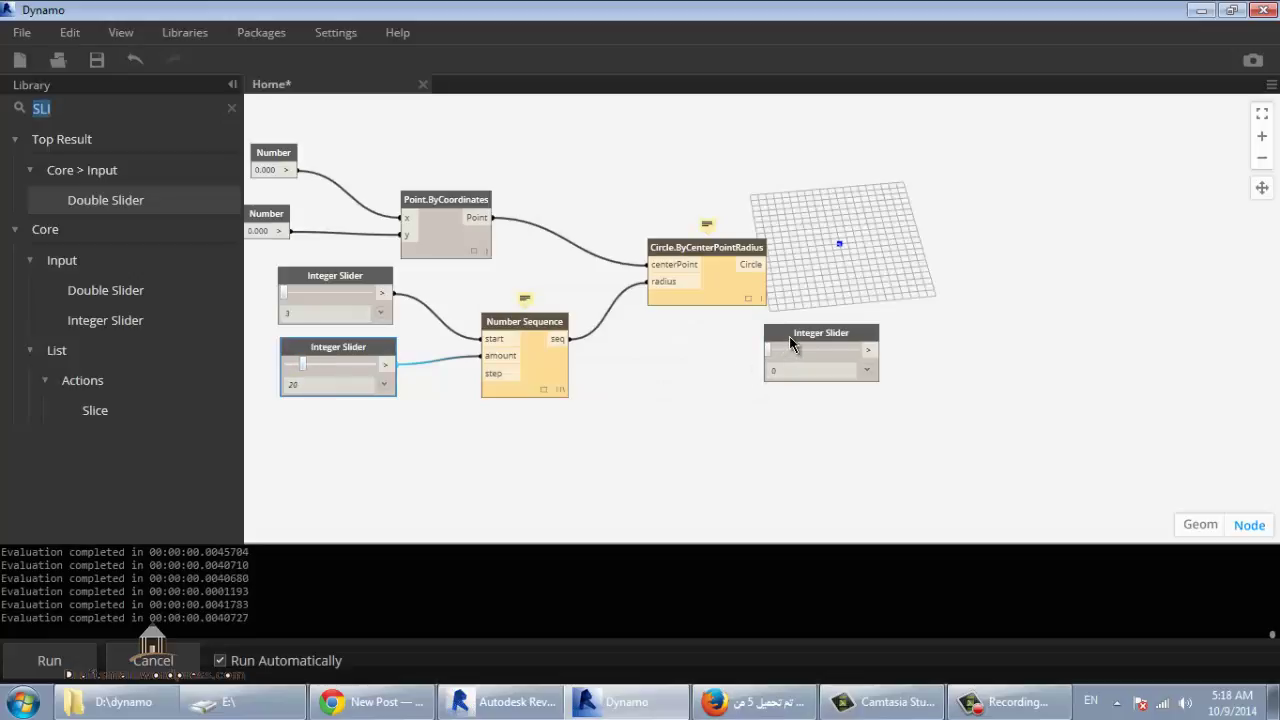
{"action": "left_click_drag", "start_coordinate": [790, 345], "coordinate": [281, 453]}
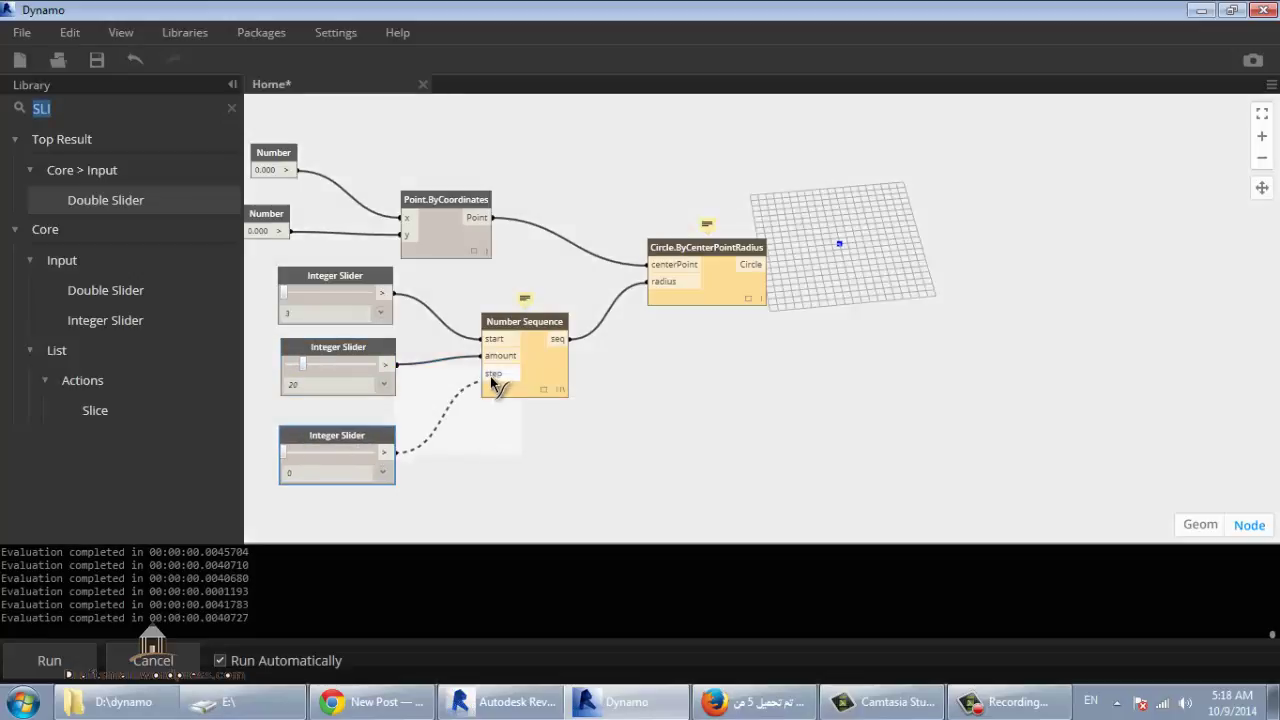
{"action": "left_click_drag", "start_coordinate": [383, 452], "coordinate": [490, 373]}
{"action": "left_click", "coordinate": [343, 454]}
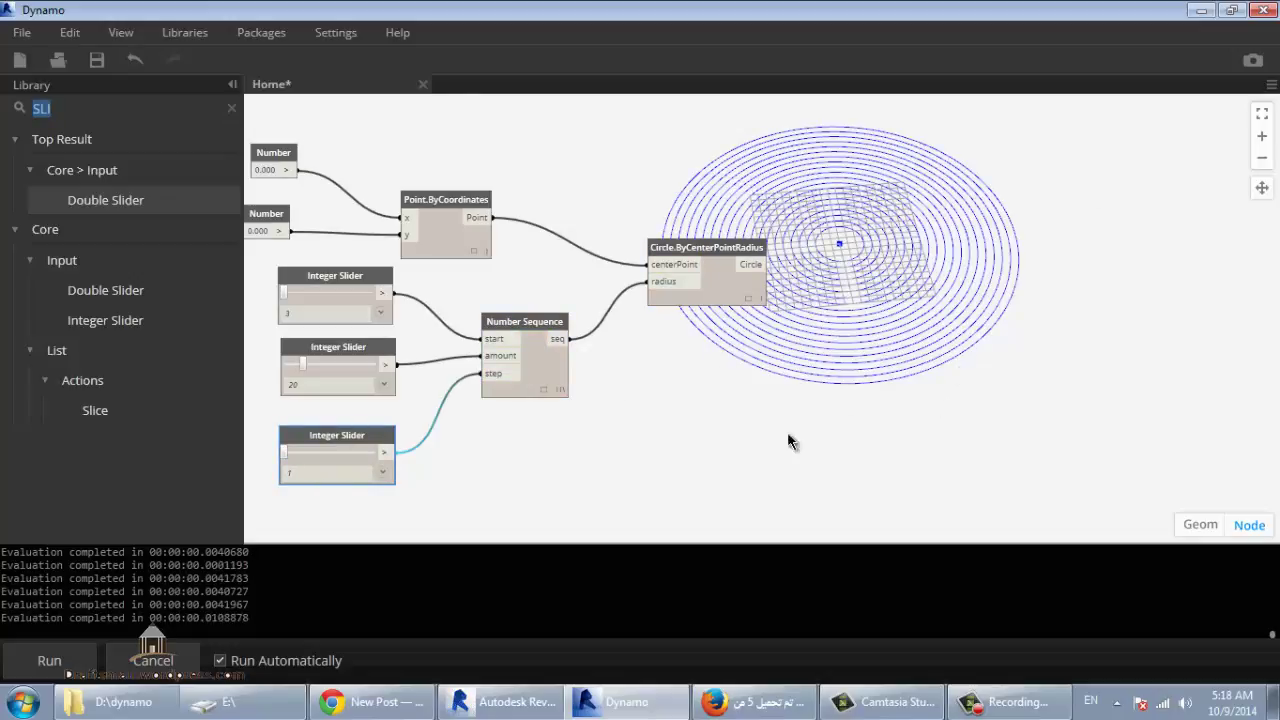
Raise the step slider to 2 and settle the amount slider at 15 after trying 14.
{"action": "left_click", "coordinate": [332, 454]}
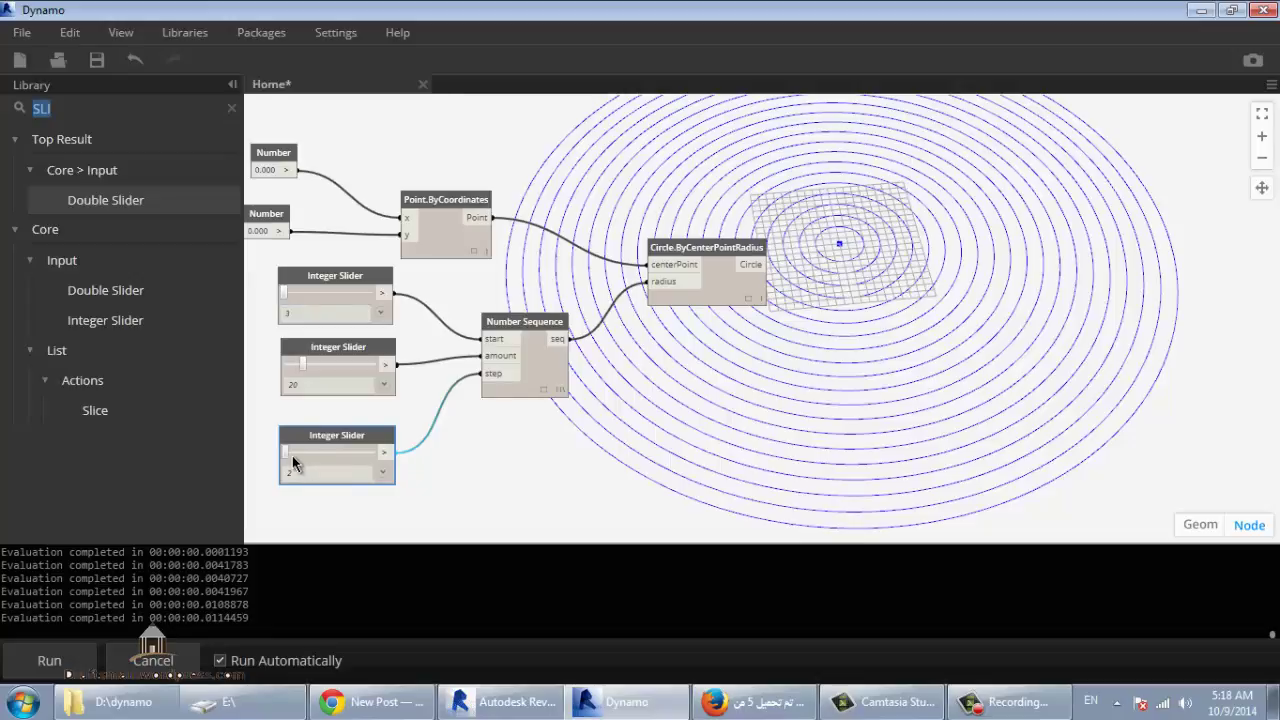
{"action": "left_click", "coordinate": [302, 365]}
{"action": "left_click_drag", "start_coordinate": [302, 368], "coordinate": [297, 366]}
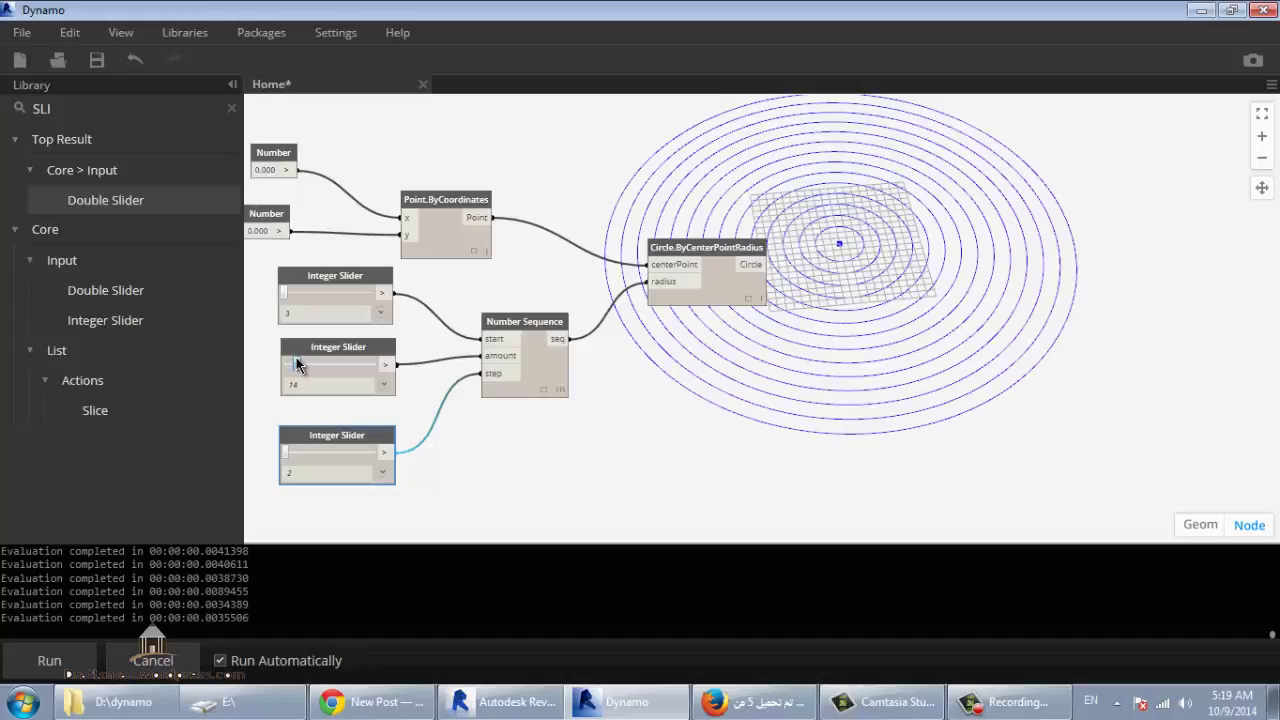
{"action": "left_click_drag", "start_coordinate": [296, 357], "coordinate": [297, 355]}
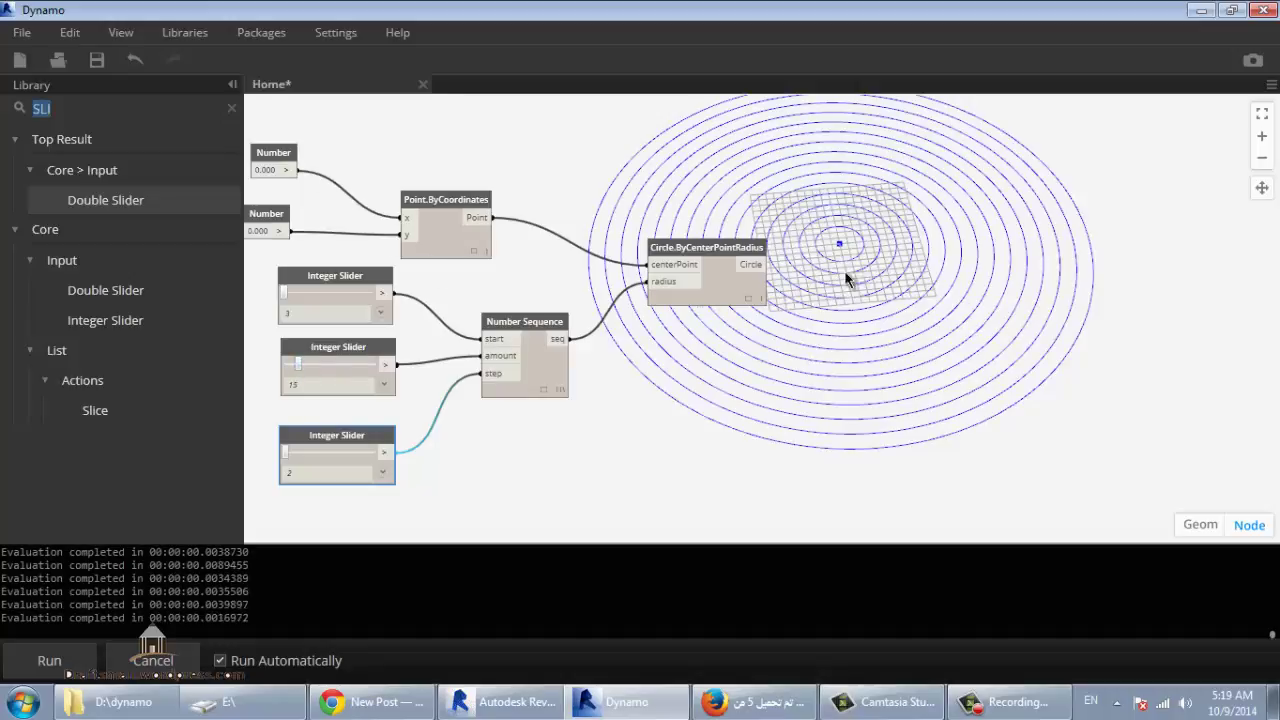
Set the x Number node to 10, after first entering 5.
{"action": "double_click", "coordinate": [277, 170]}
{"action": "type", "text": "5"}
{"action": "key", "text": "Return"}
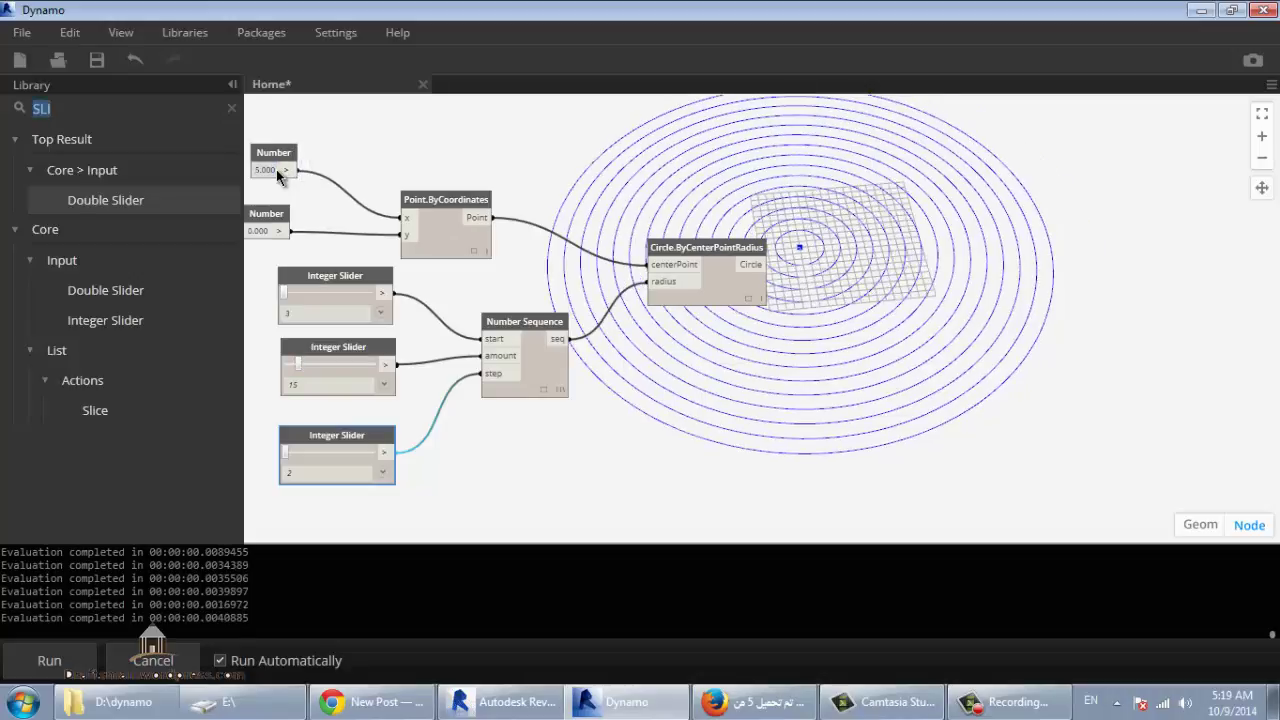
{"action": "double_click", "coordinate": [276, 169]}
{"action": "type", "text": "10"}
{"action": "key", "text": "Return"}
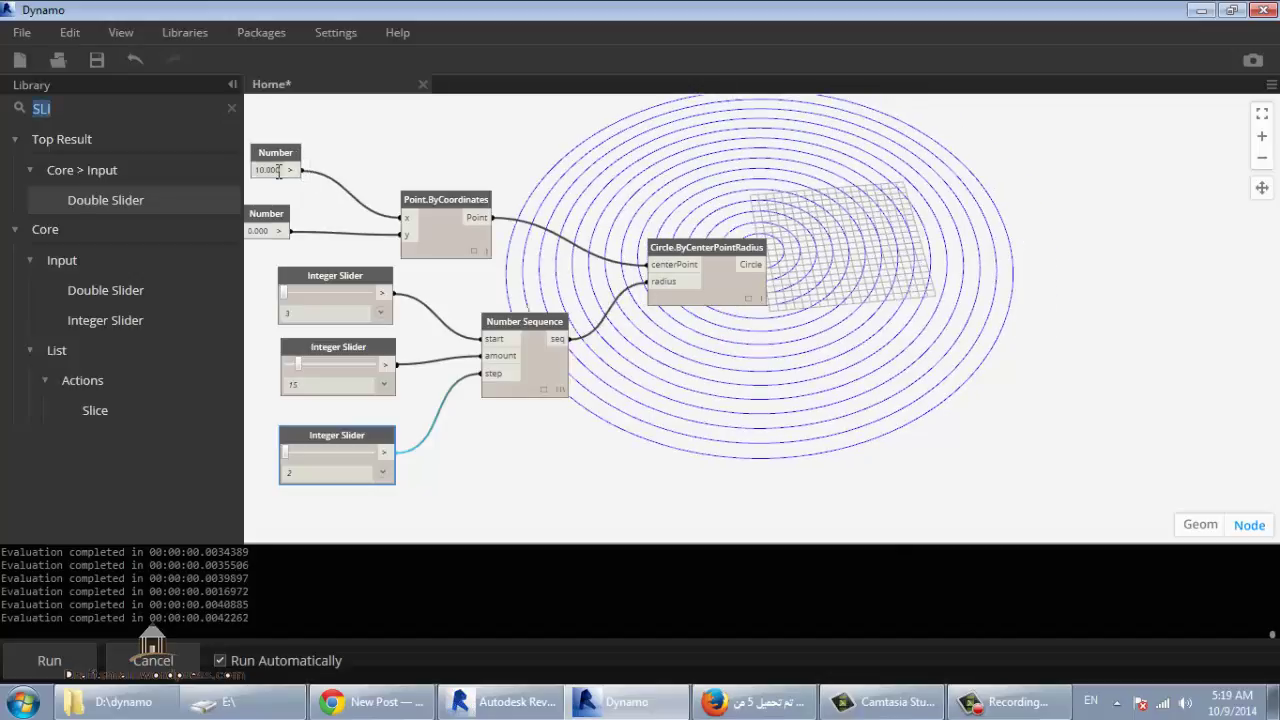
Set the y Number node to 5, after first entering 20.
{"action": "double_click", "coordinate": [260, 232]}
{"action": "type", "text": "20"}
{"action": "key", "text": "Return"}
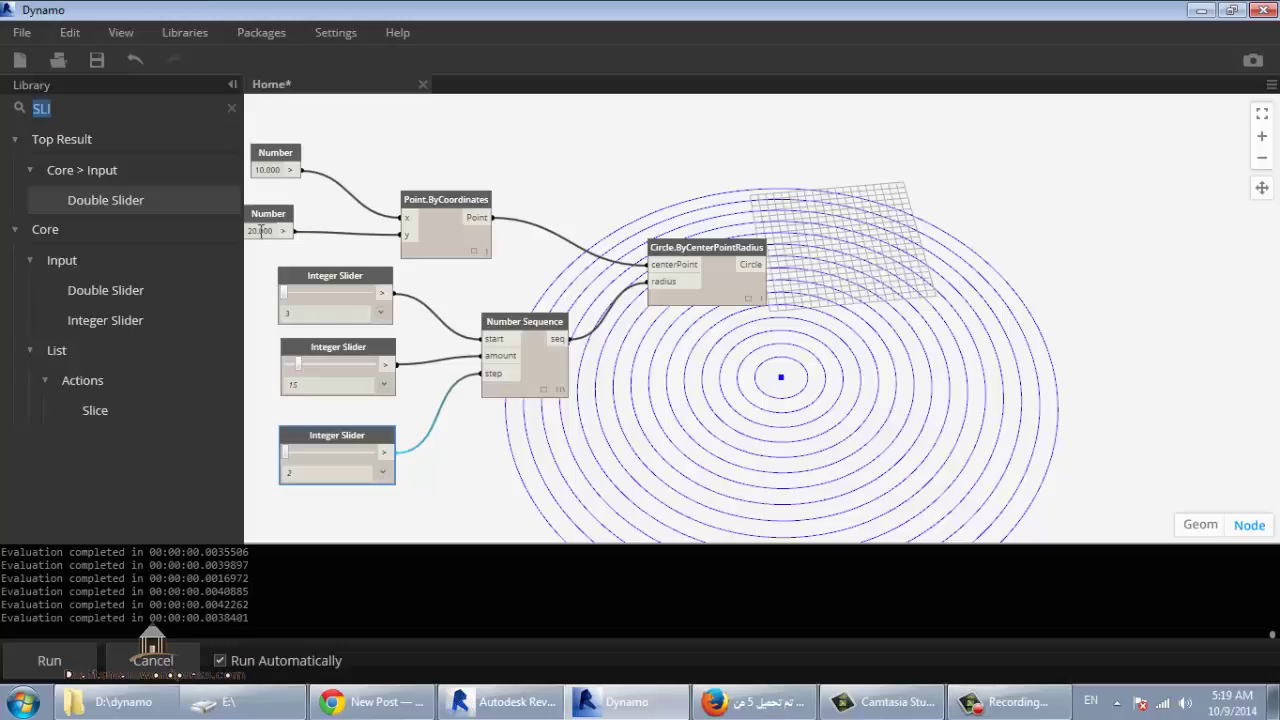
{"action": "double_click", "coordinate": [260, 231]}
{"action": "type", "text": "5"}
{"action": "key", "text": "Return"}
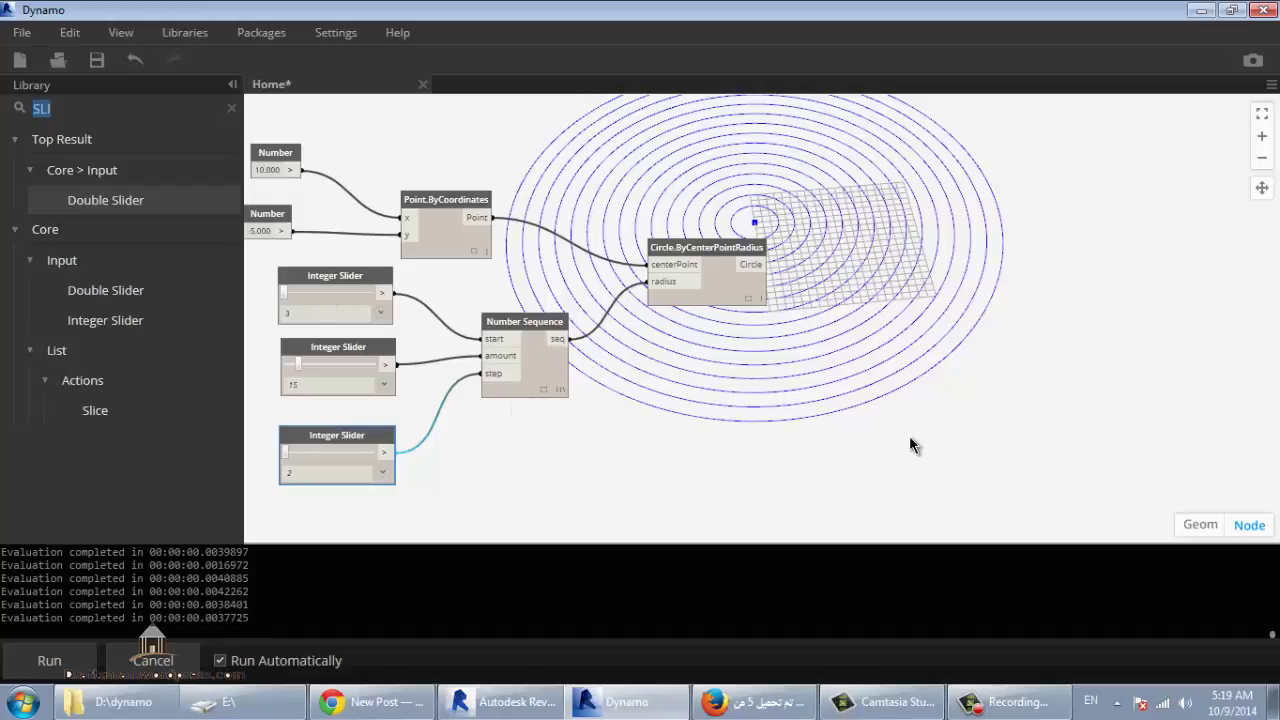
Orbit the 3D preview around the circles, then return to the graph and pan it right.
{"action": "left_click", "coordinate": [1197, 530]}
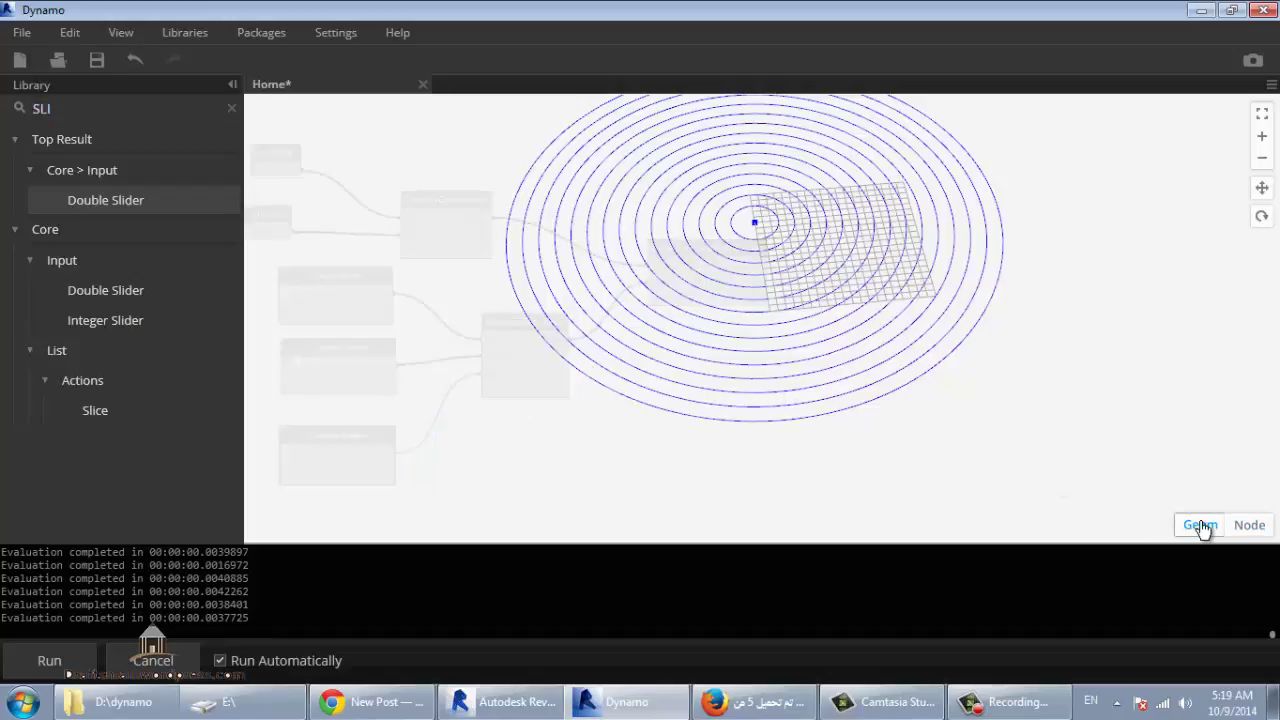
{"action": "mouse_move", "coordinate": [710, 327]}
{"action": "right_mouse_down"}
{"action": "mouse_move", "coordinate": [717, 427]}
{"action": "mouse_move", "coordinate": [689, 369]}
{"action": "right_mouse_up"}
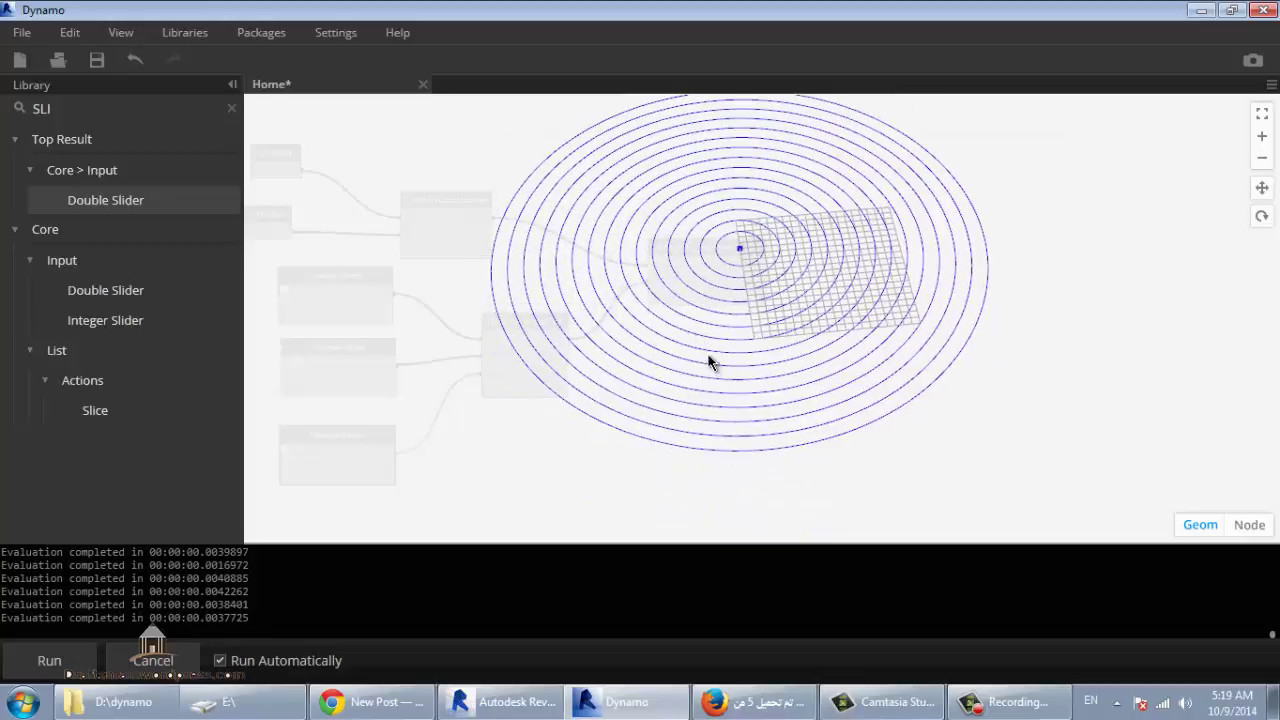
{"action": "mouse_move", "coordinate": [680, 309]}
{"action": "right_mouse_down"}
{"action": "mouse_move", "coordinate": [676, 377]}
{"action": "mouse_move", "coordinate": [689, 354]}
{"action": "right_mouse_up"}
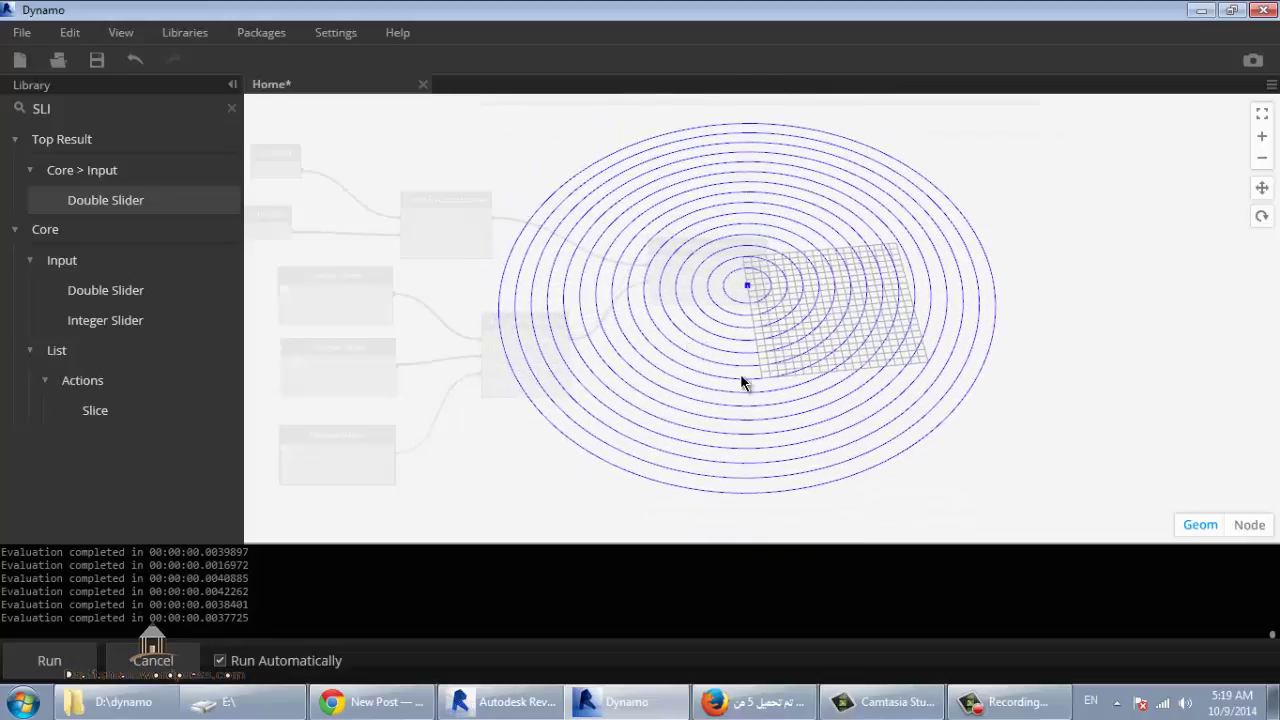
{"action": "left_click", "coordinate": [1247, 527]}
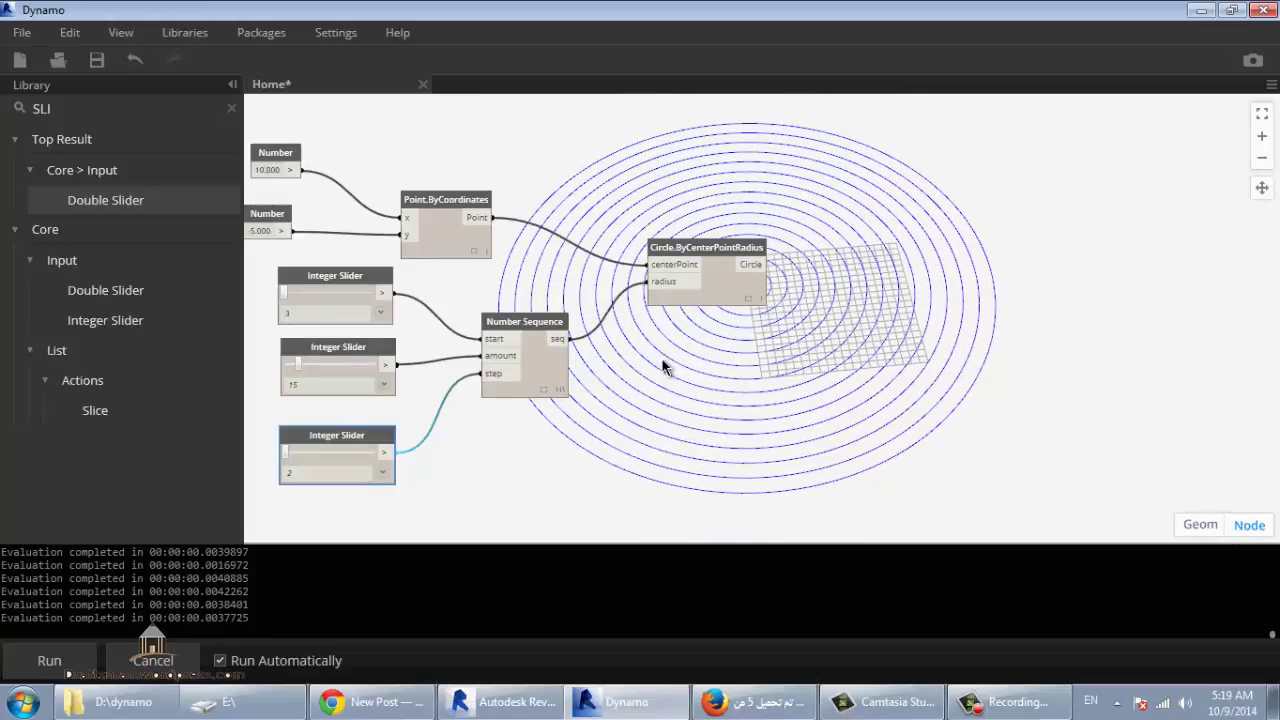
{"action": "middle_click_drag", "start_coordinate": [521, 321], "coordinate": [686, 310]}
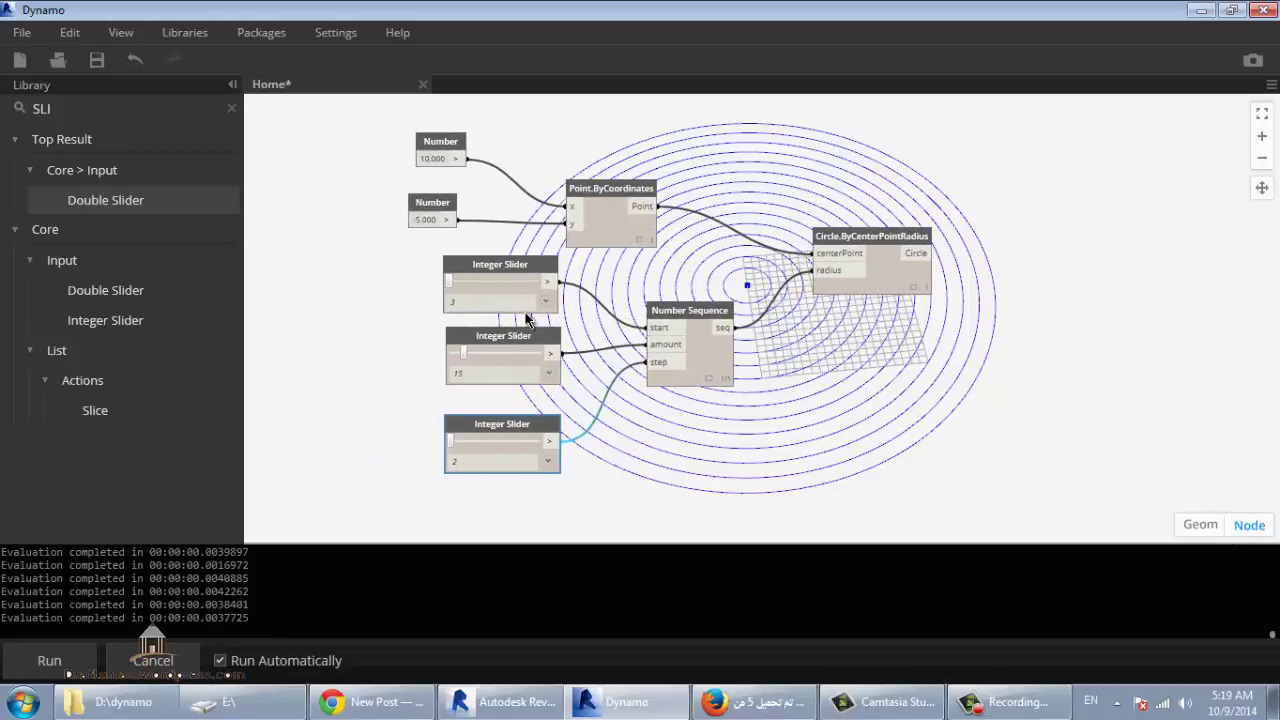